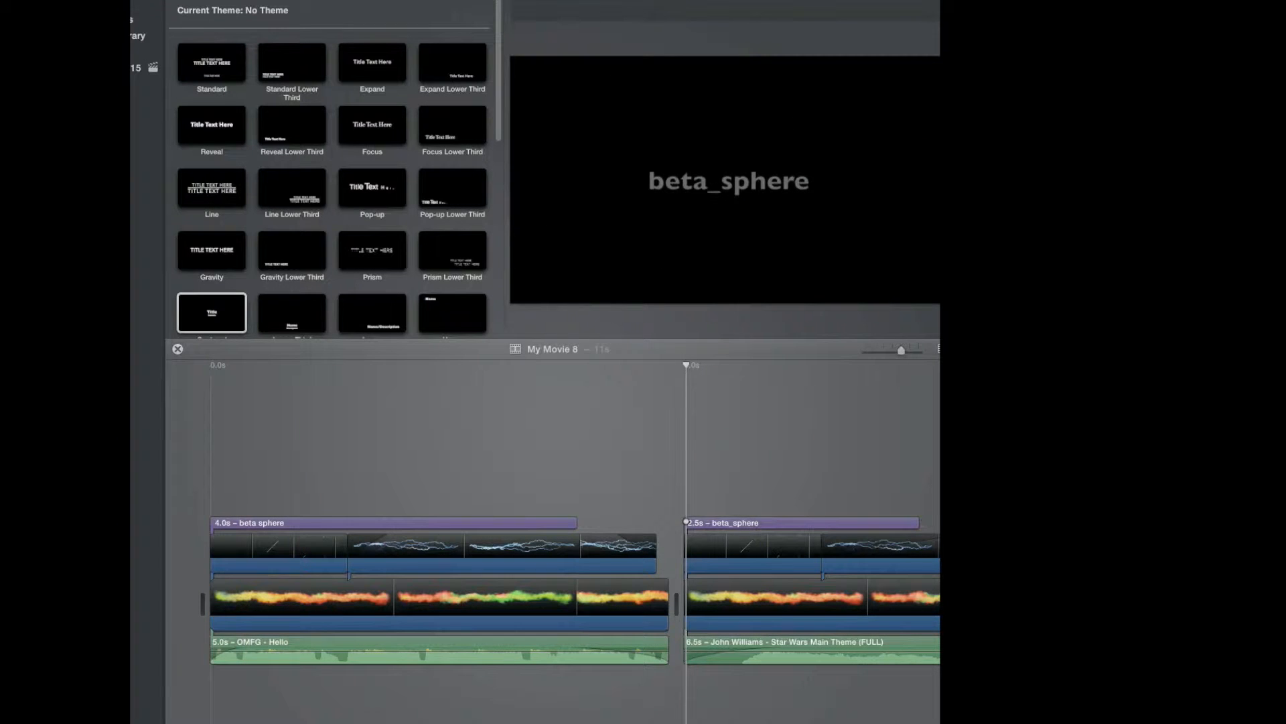
Shift the Star Wars theme music clip in the second section to start slightly later.
{"action": "scroll", "coordinate": [553, 536], "scroll_direction": "right", "scroll_amount": 5}
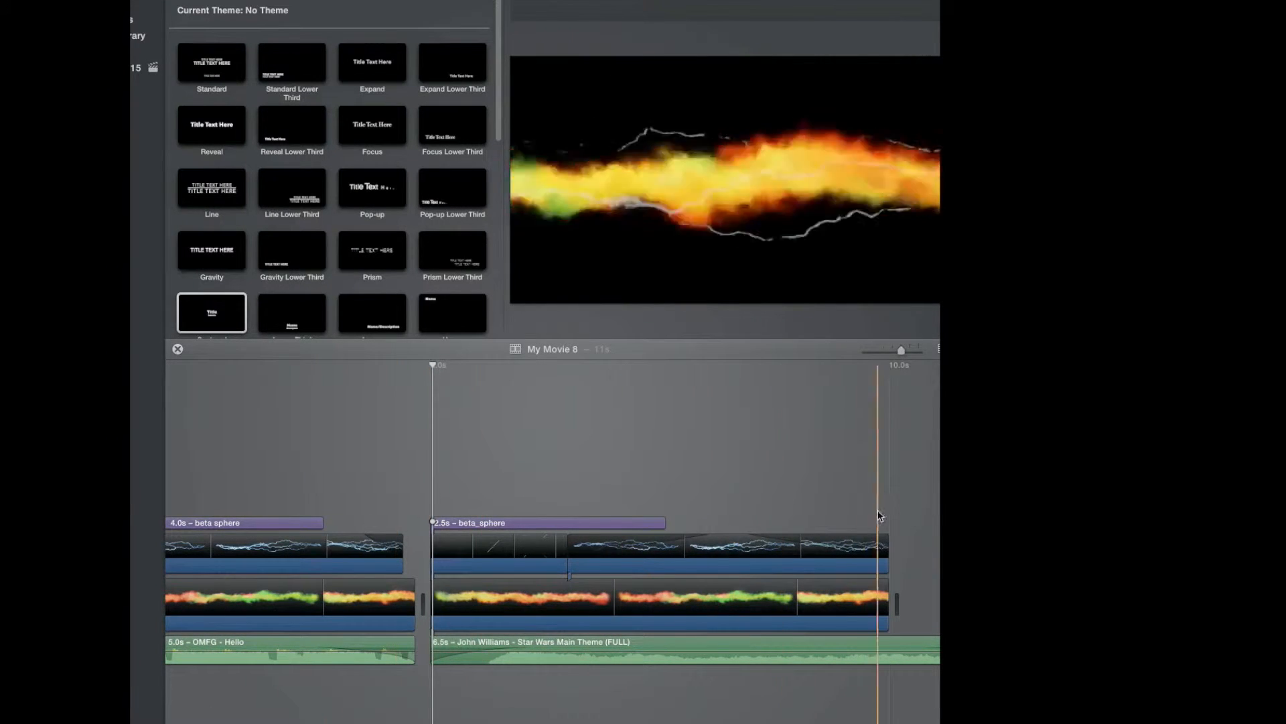
{"action": "left_click", "coordinate": [569, 651]}
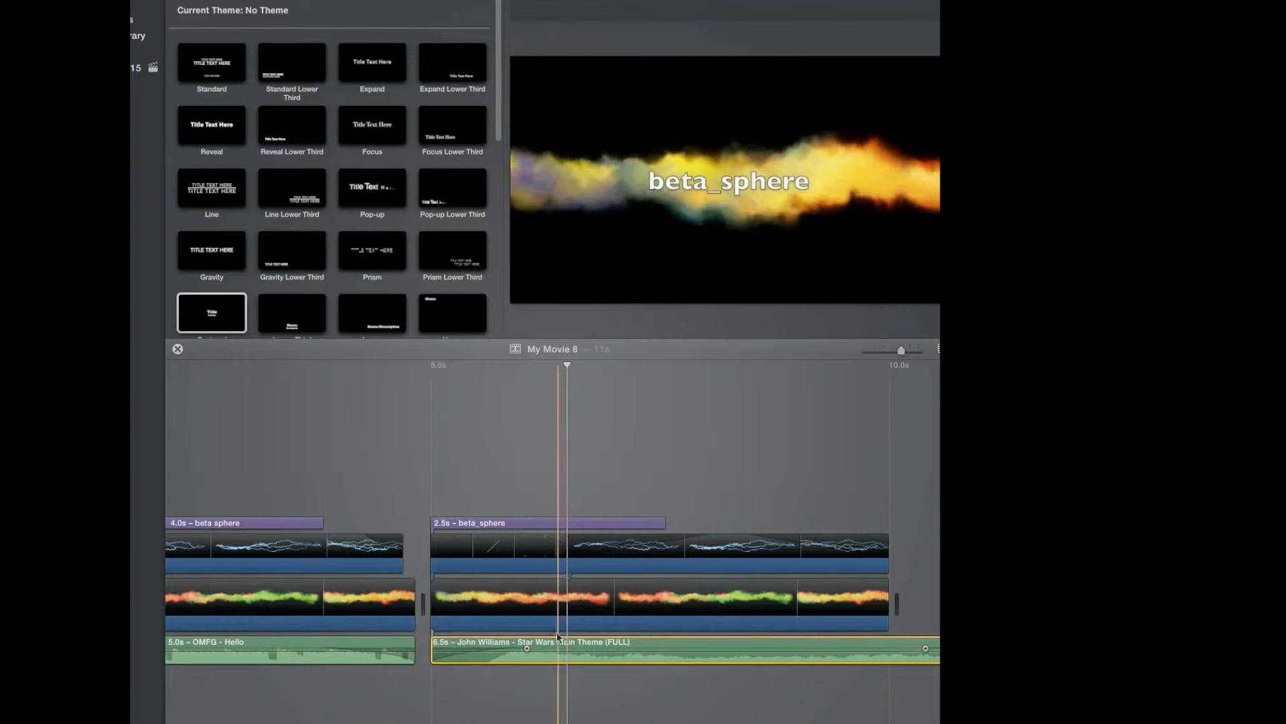
{"action": "mouse_move", "coordinate": [507, 641]}
{"action": "left_mouse_down"}
{"action": "mouse_move", "coordinate": [512, 629]}
{"action": "mouse_move", "coordinate": [509, 650]}
{"action": "left_mouse_up"}
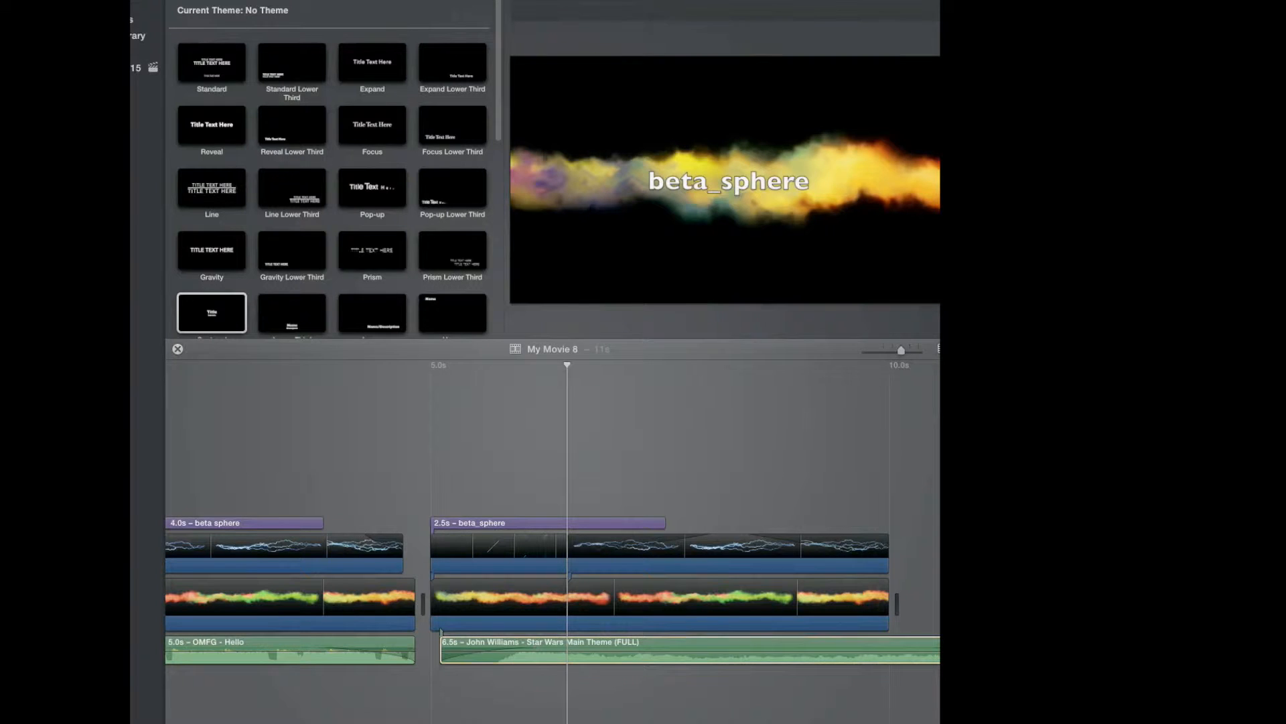
Bring up the browser and review the Star Wars theme video and the YouTube-to-mp3 converter page.
{"action": "left_click_drag", "start_coordinate": [1285, 168], "coordinate": [549, 55]}
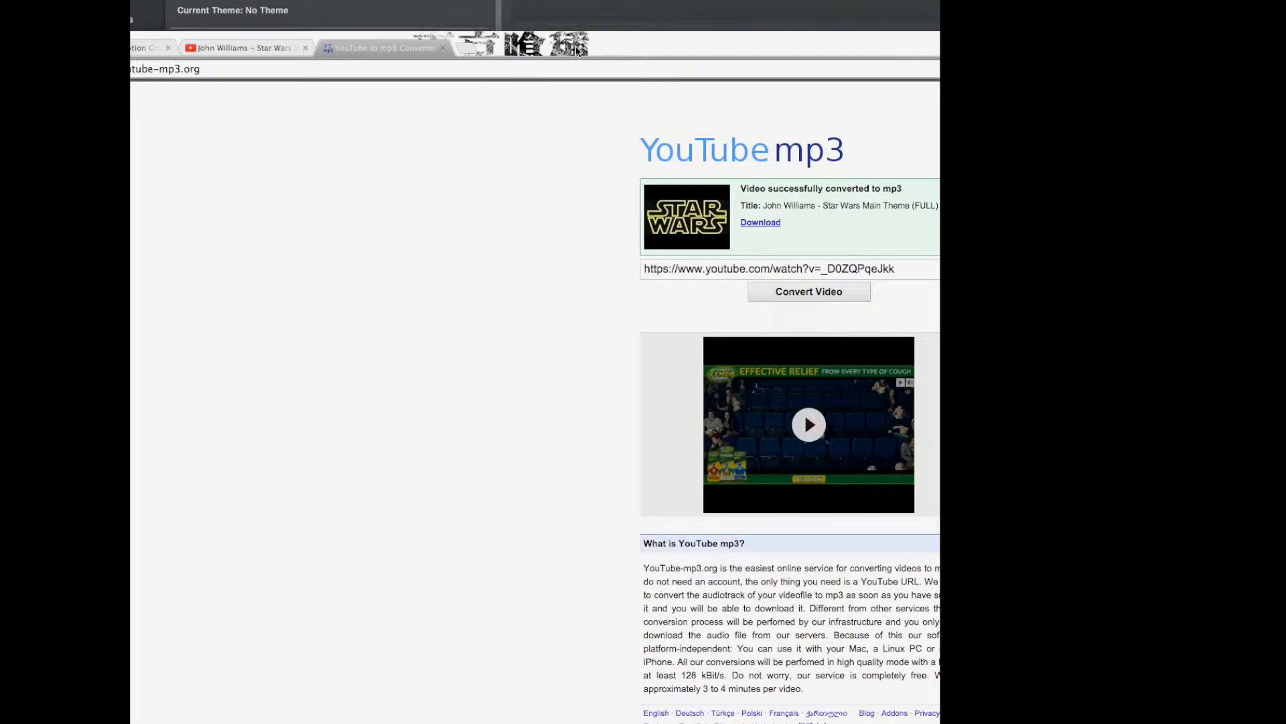
{"action": "left_click", "coordinate": [276, 56]}
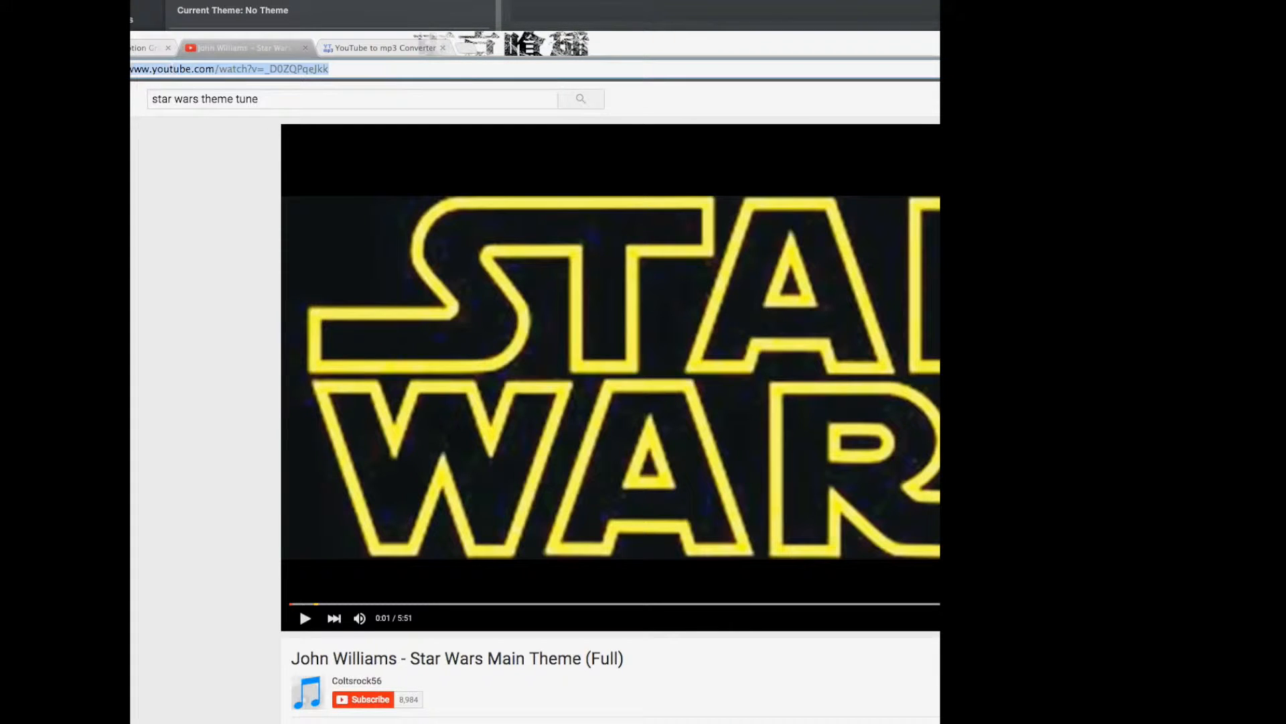
{"action": "left_click", "coordinate": [362, 45]}
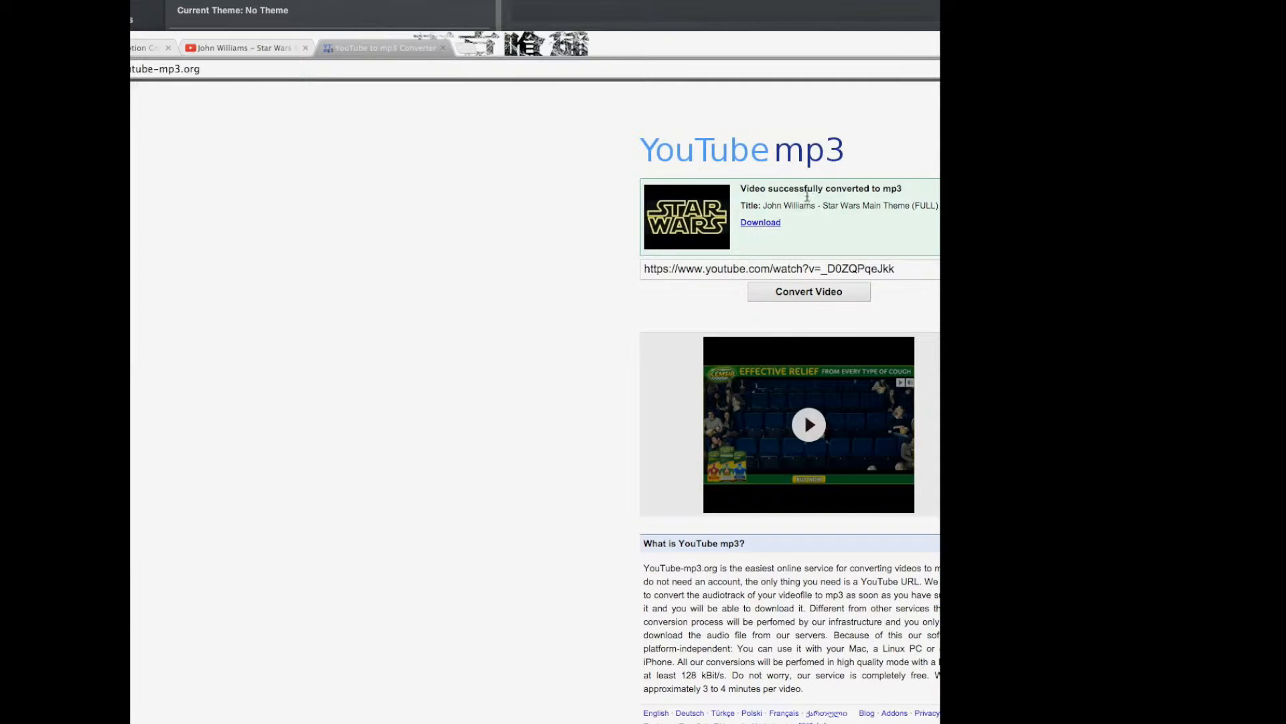
{"action": "left_click_drag", "start_coordinate": [536, 44], "coordinate": [1285, 262]}
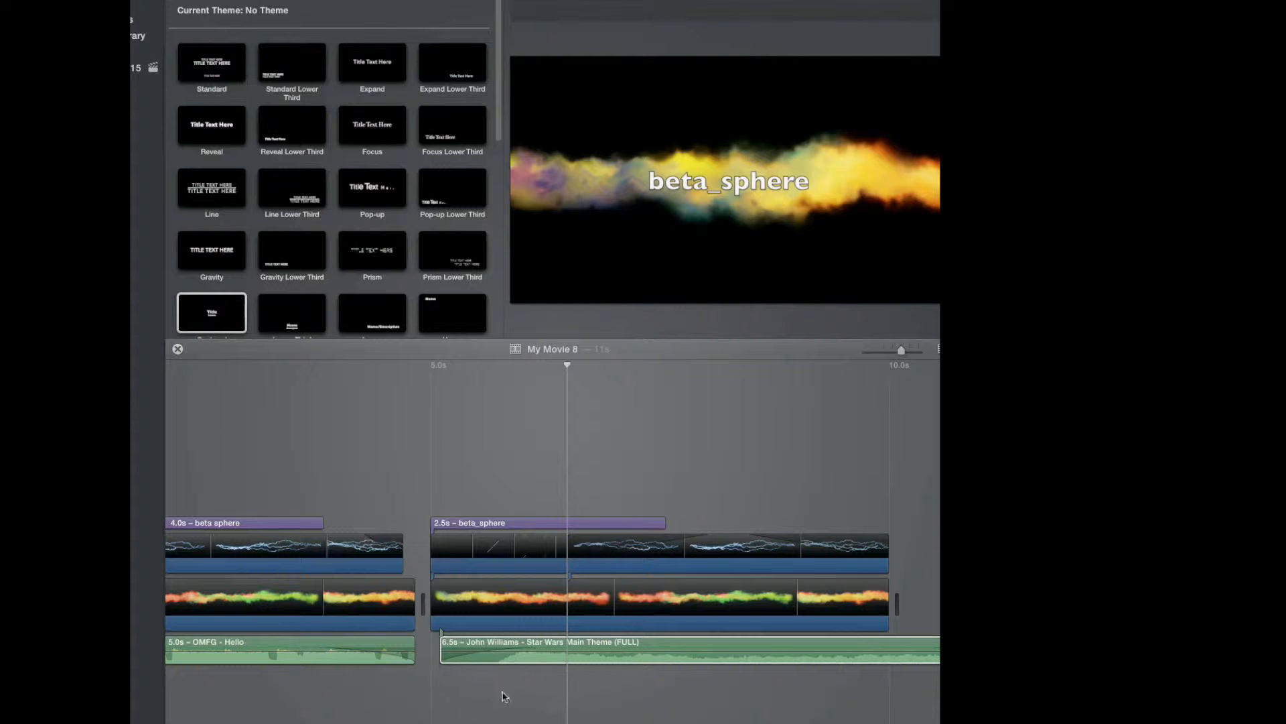
Play and skim the second section to preview the beta_sphere title over the effect clips.
{"action": "left_click", "coordinate": [429, 492]}
{"action": "key", "text": "space"}
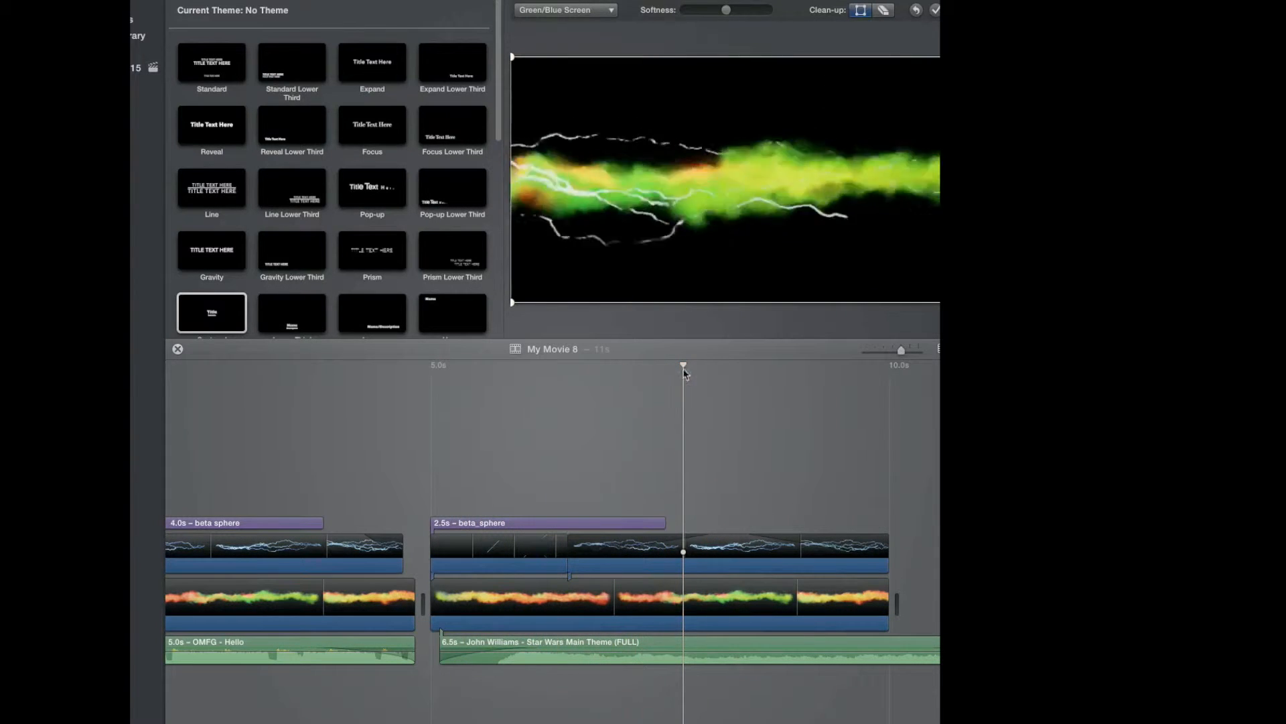
{"action": "left_click", "coordinate": [630, 396]}
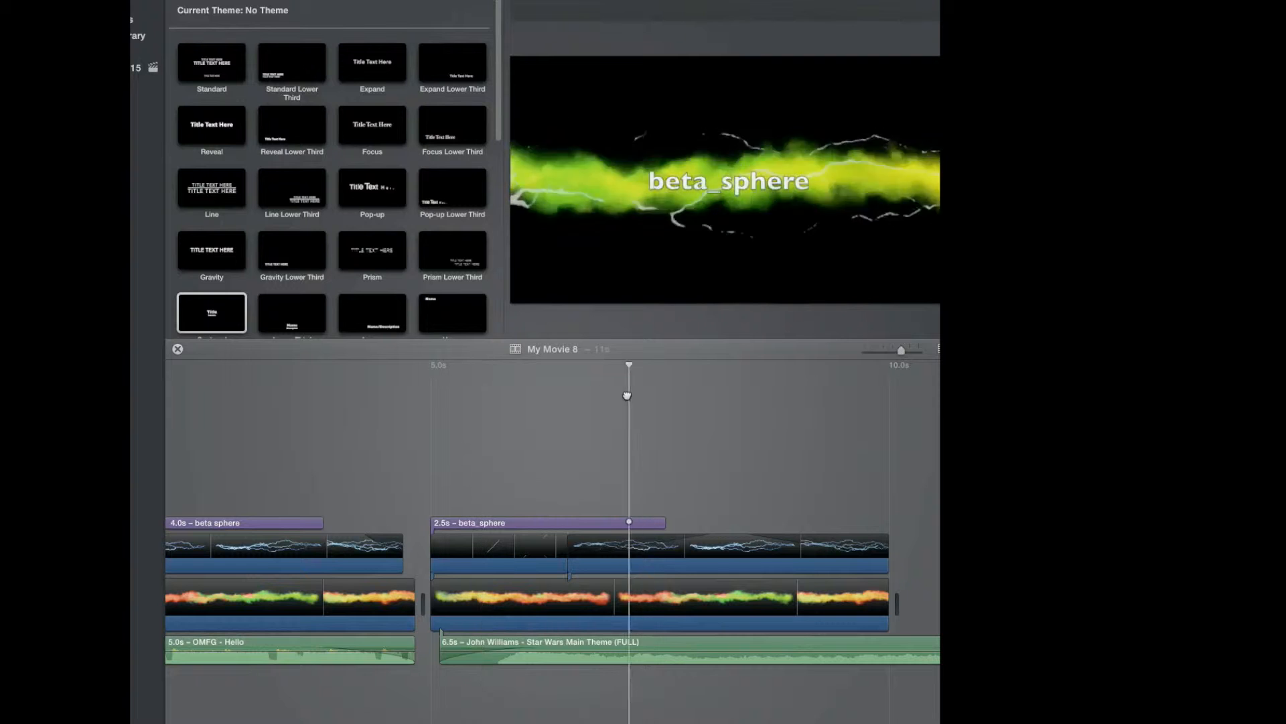
{"action": "left_click_drag", "start_coordinate": [491, 402], "coordinate": [562, 392]}
{"action": "left_click_drag", "start_coordinate": [638, 374], "coordinate": [713, 397]}
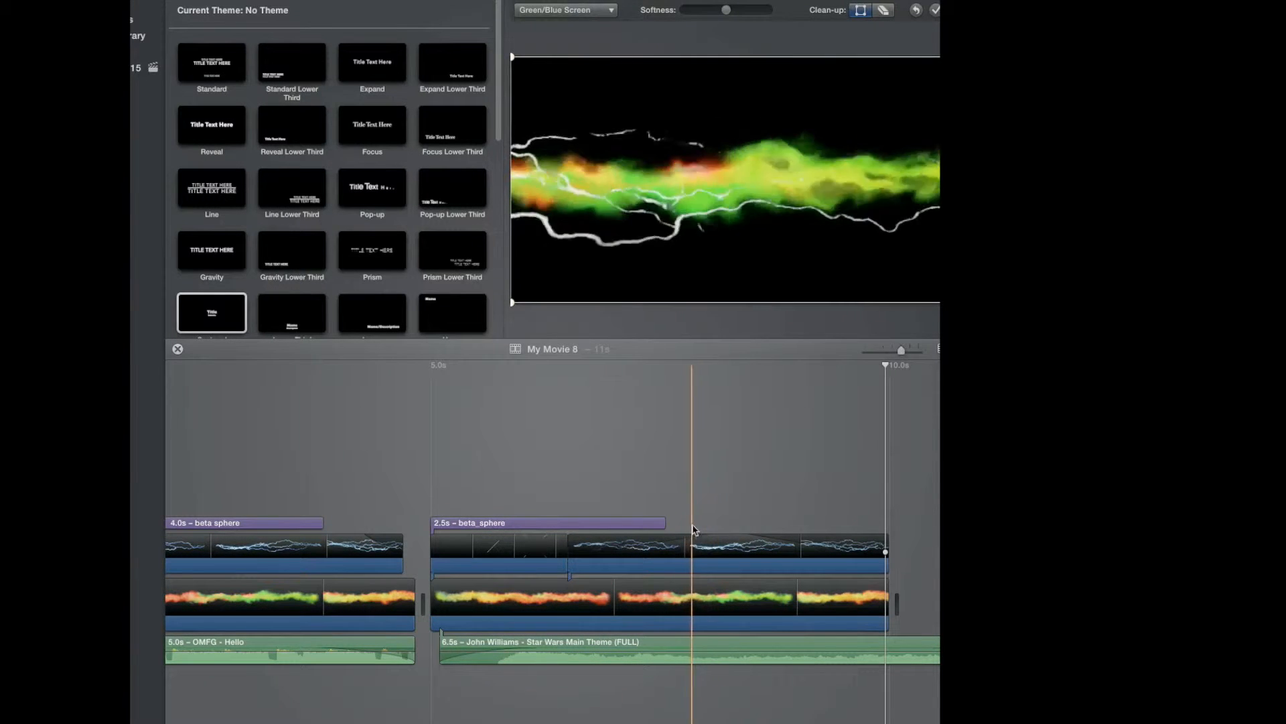
Select the upper lightning clip and play and scrub through the second section to preview the overlay.
{"action": "left_click", "coordinate": [701, 546]}
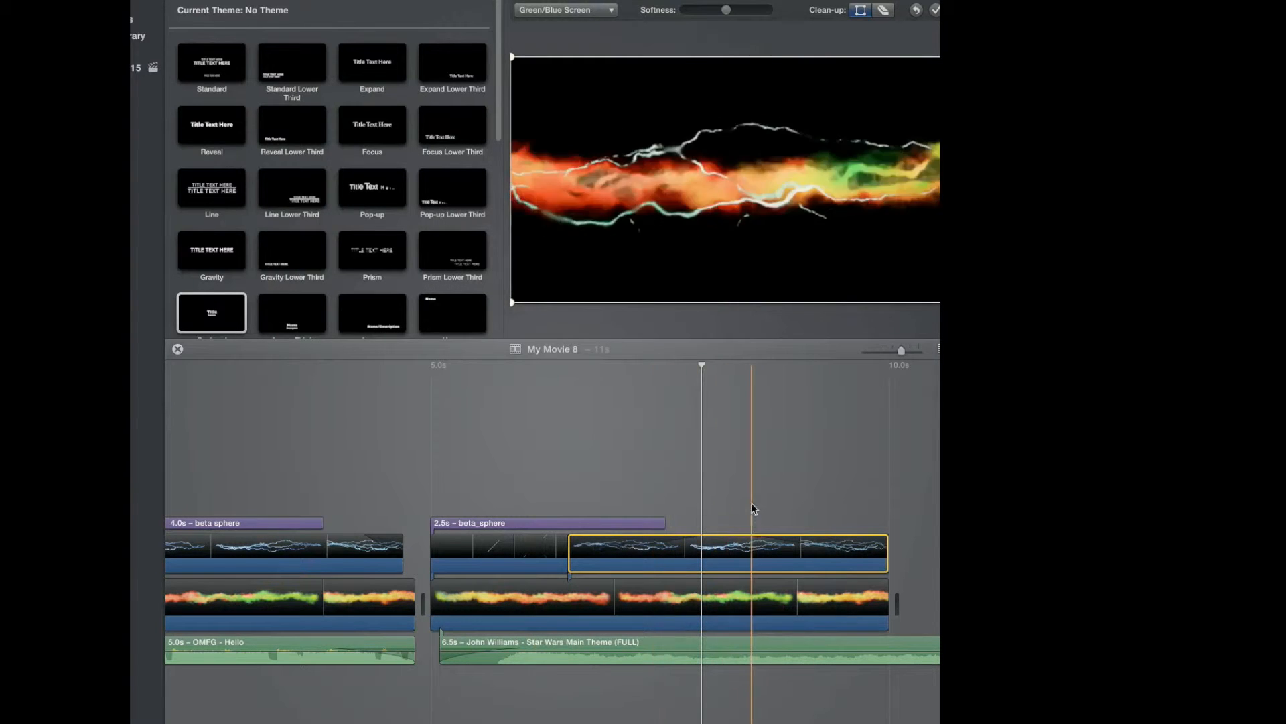
{"action": "left_click_drag", "start_coordinate": [527, 303], "coordinate": [671, 224]}
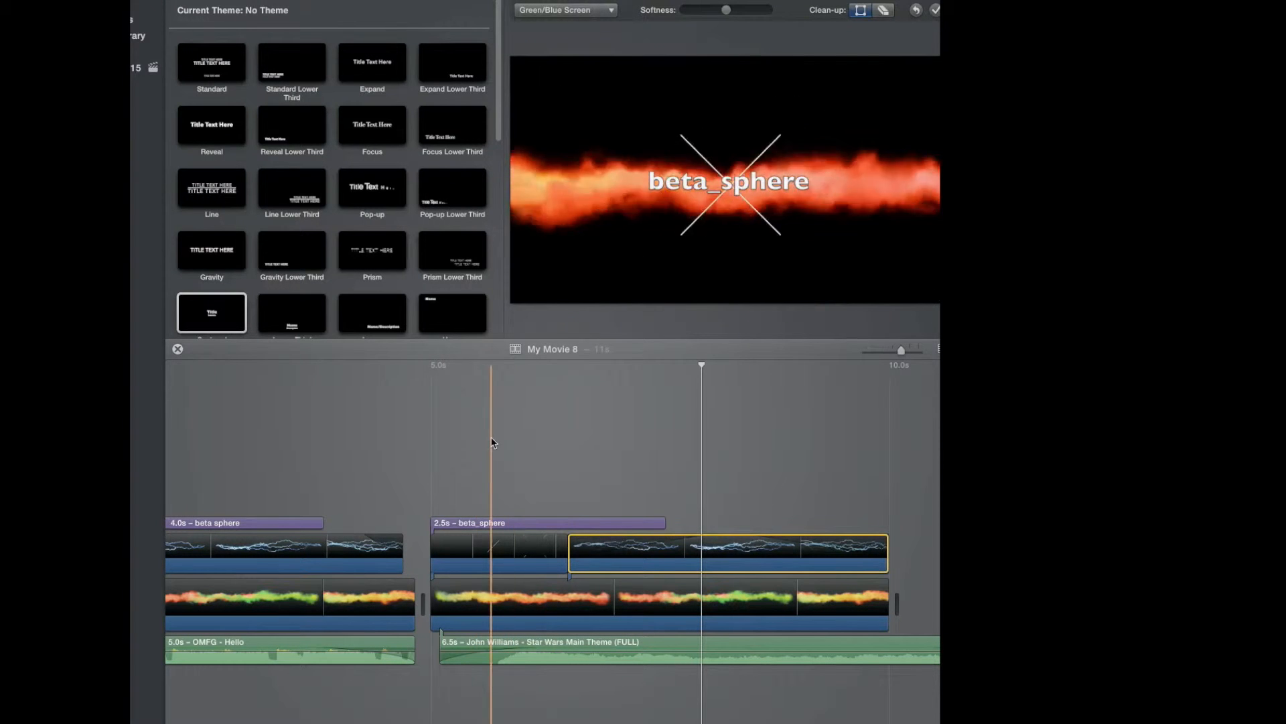
{"action": "key", "text": "space"}
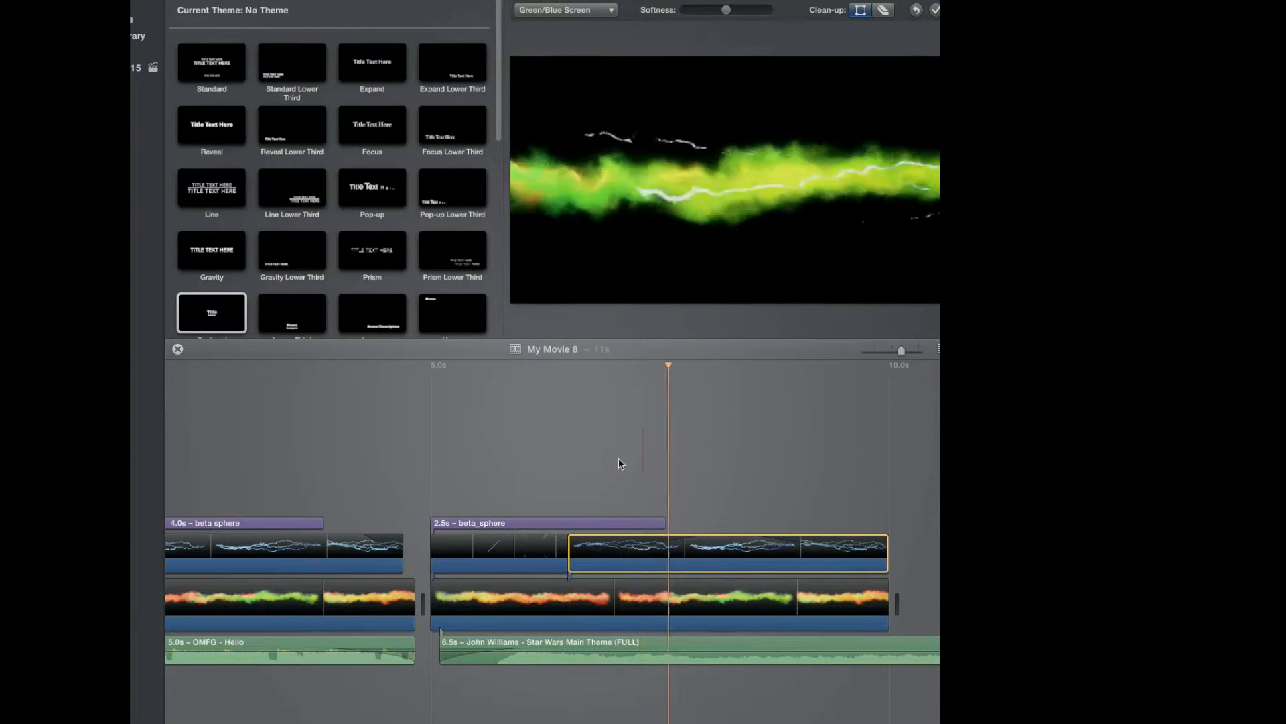
{"action": "key", "text": "space"}
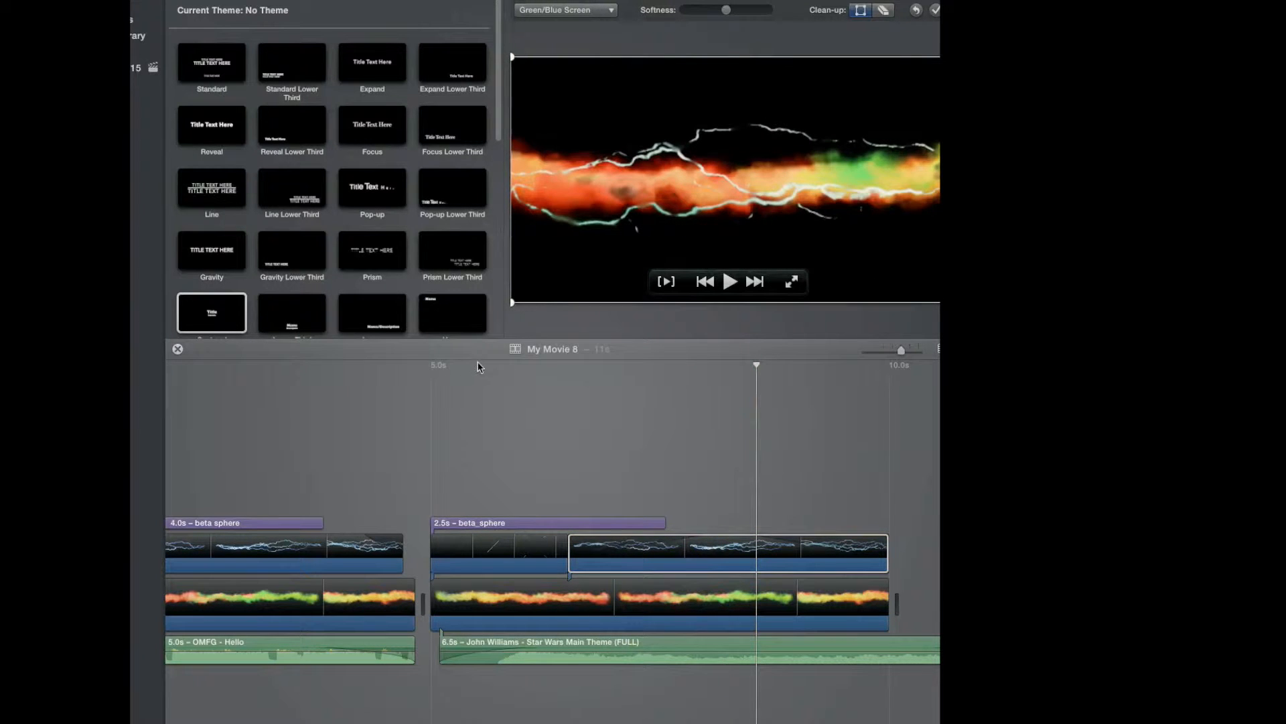
{"action": "left_click", "coordinate": [579, 477]}
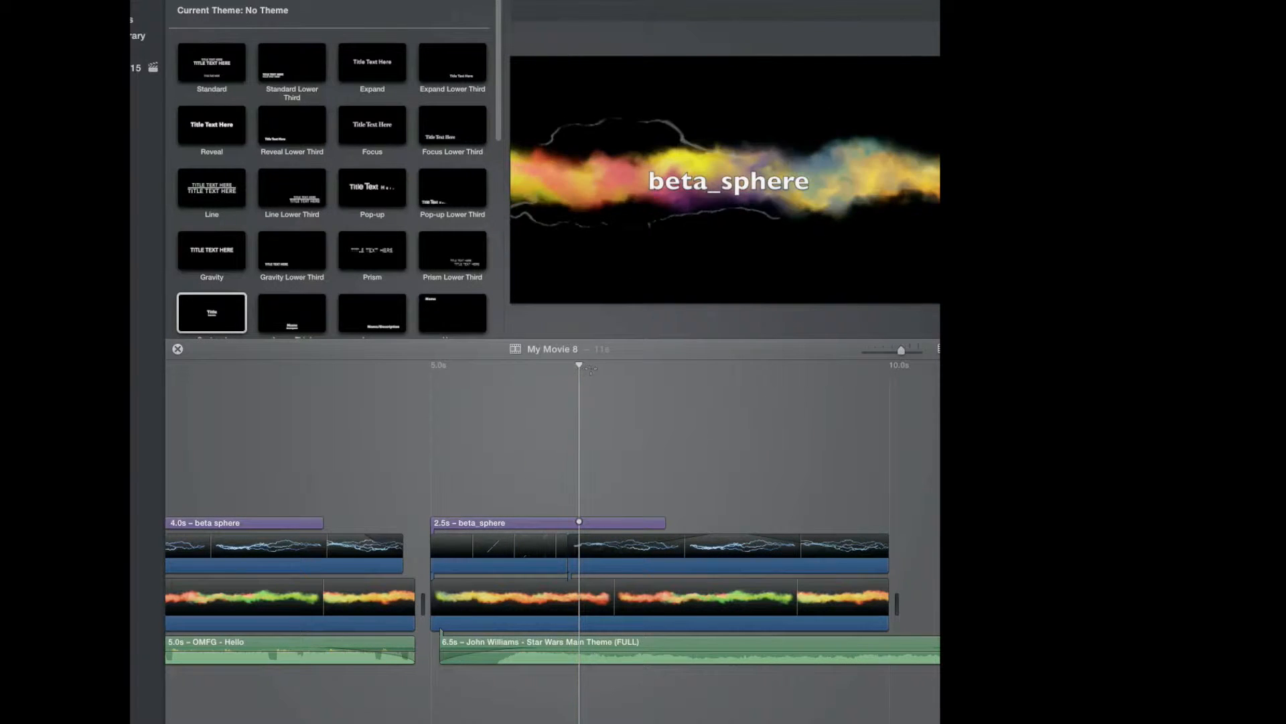
{"action": "left_click_drag", "start_coordinate": [657, 362], "coordinate": [738, 378]}
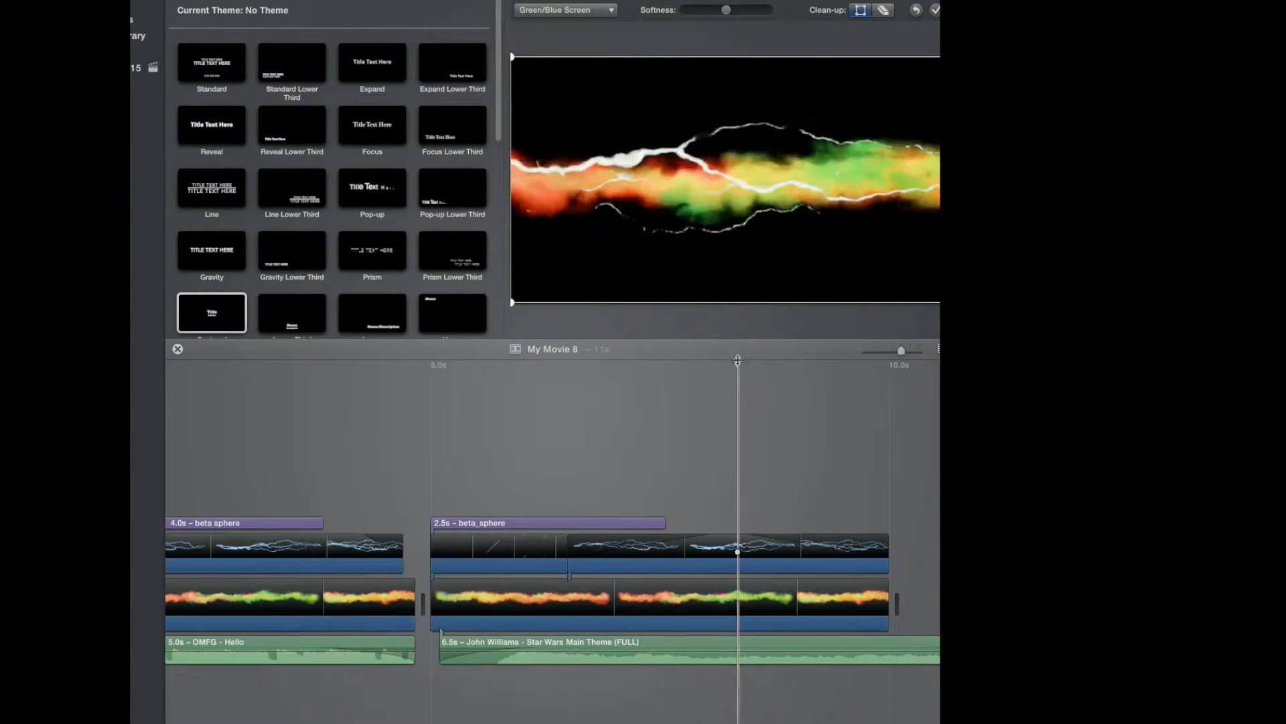
{"action": "left_click_drag", "start_coordinate": [736, 394], "coordinate": [784, 481]}
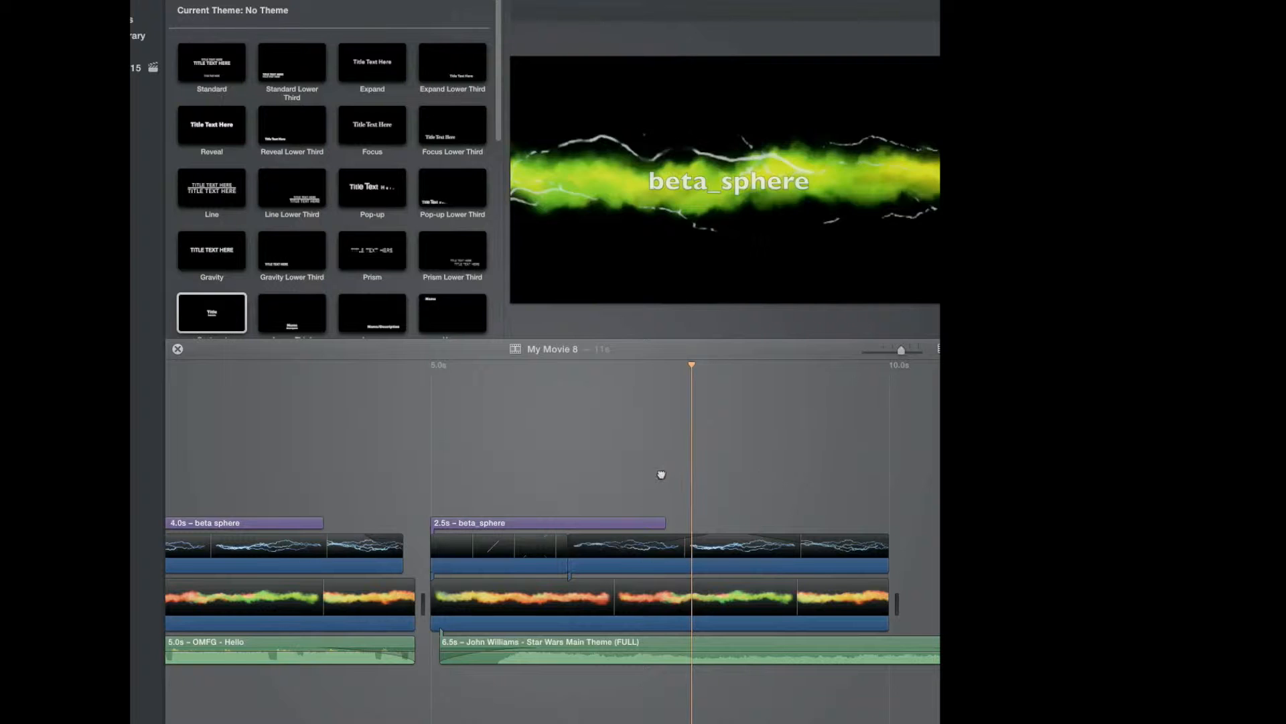
{"action": "left_click_drag", "start_coordinate": [719, 367], "coordinate": [398, 557]}
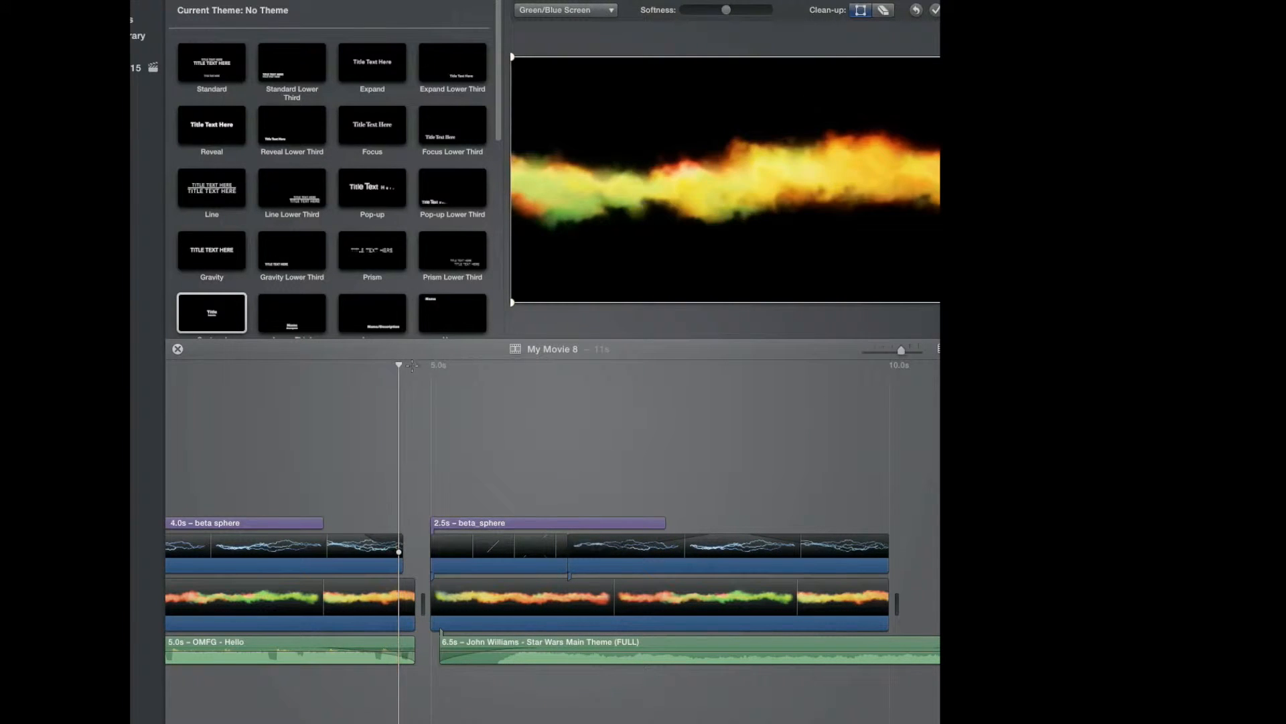
{"action": "left_click_drag", "start_coordinate": [401, 362], "coordinate": [579, 515]}
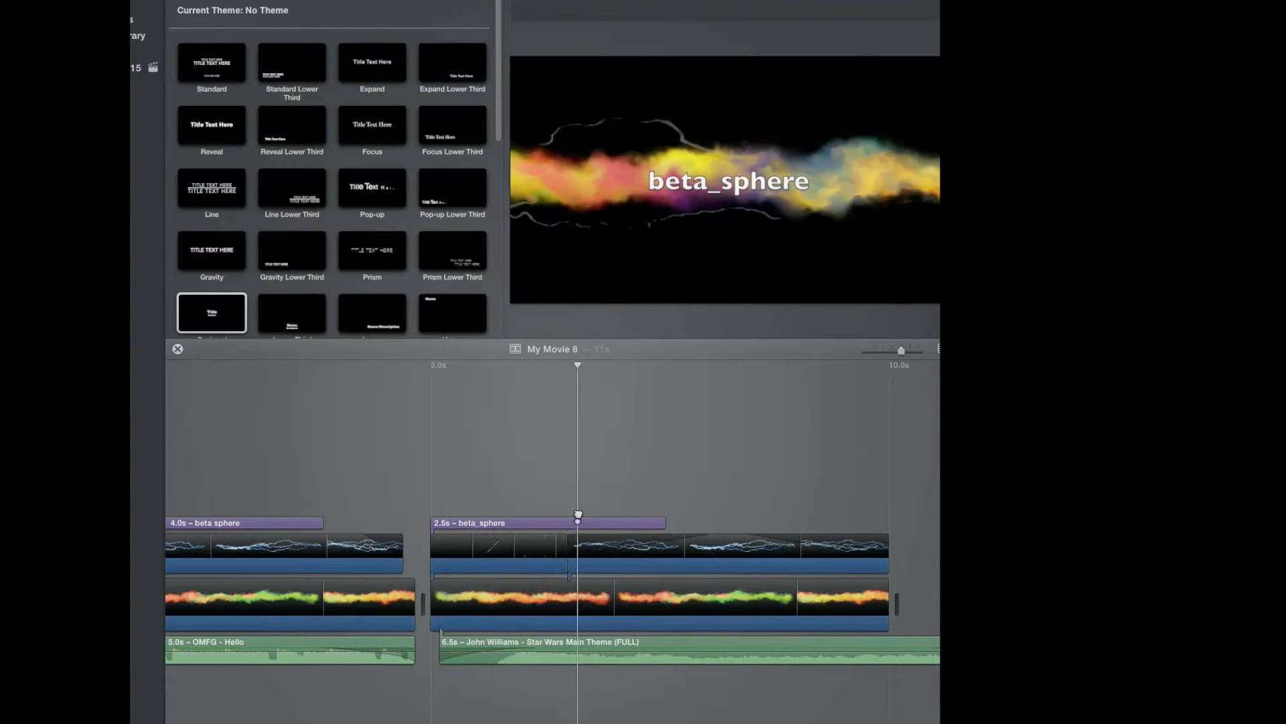
Delete the second section's fire clip together with its attached title, lightning and music clips.
{"action": "left_click", "coordinate": [547, 603]}
{"action": "key", "text": "Delete"}
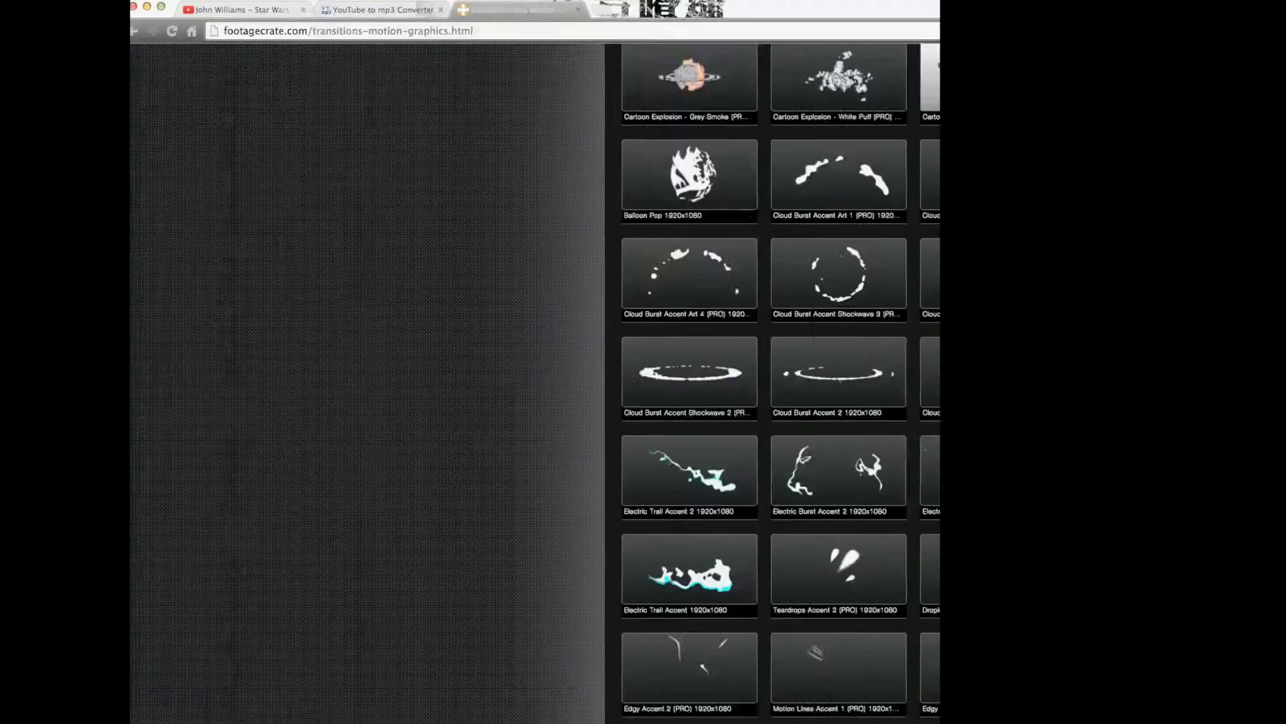
Open the Uncategorized video effects category on the footagecrate site, then move the browser aside.
{"action": "left_click_drag", "start_coordinate": [736, 4], "coordinate": [516, 76]}
{"action": "scroll", "coordinate": [626, 303], "scroll_direction": "up", "scroll_amount": 10}
{"action": "left_click", "coordinate": [465, 206]}
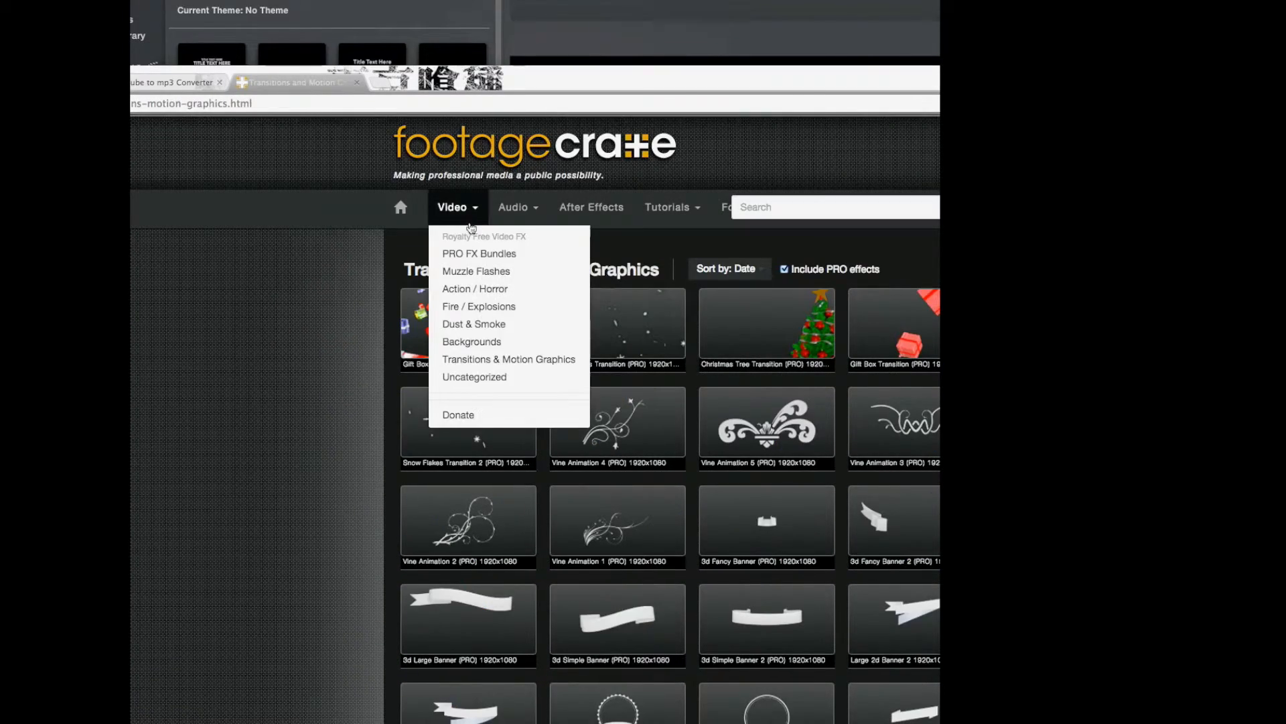
{"action": "left_click", "coordinate": [475, 377]}
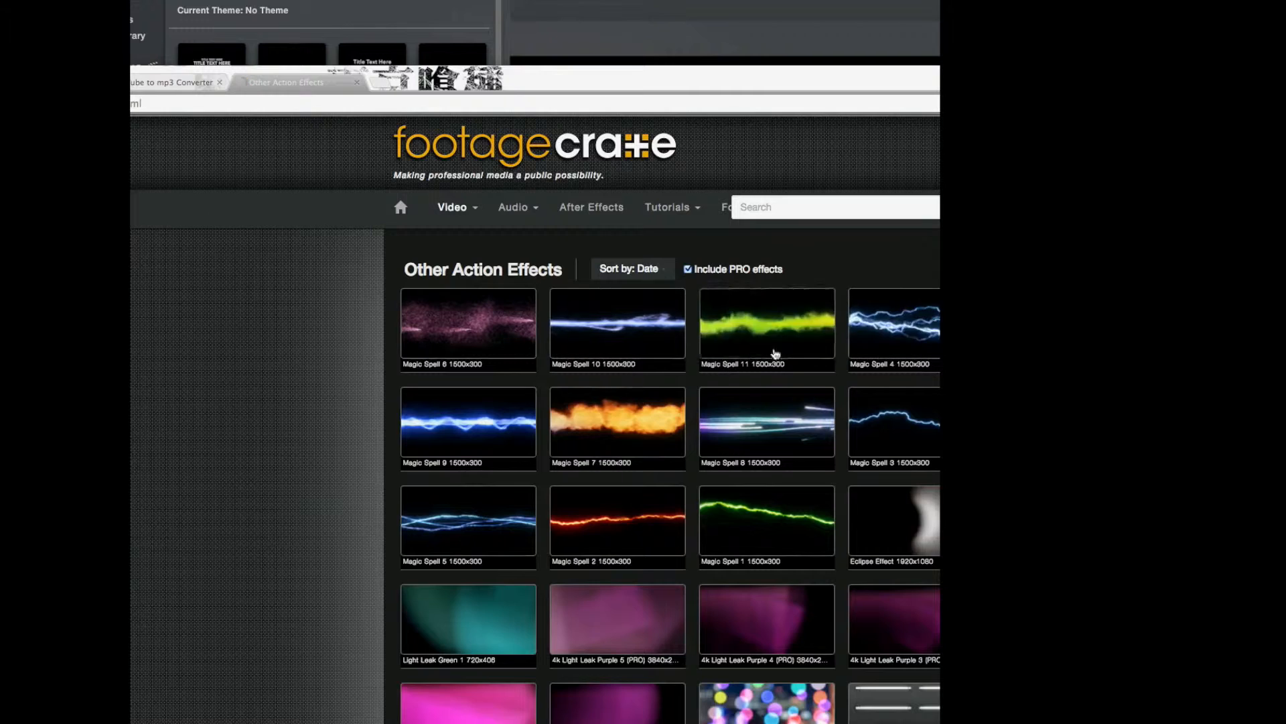
{"action": "left_click_drag", "start_coordinate": [523, 78], "coordinate": [1244, 106]}
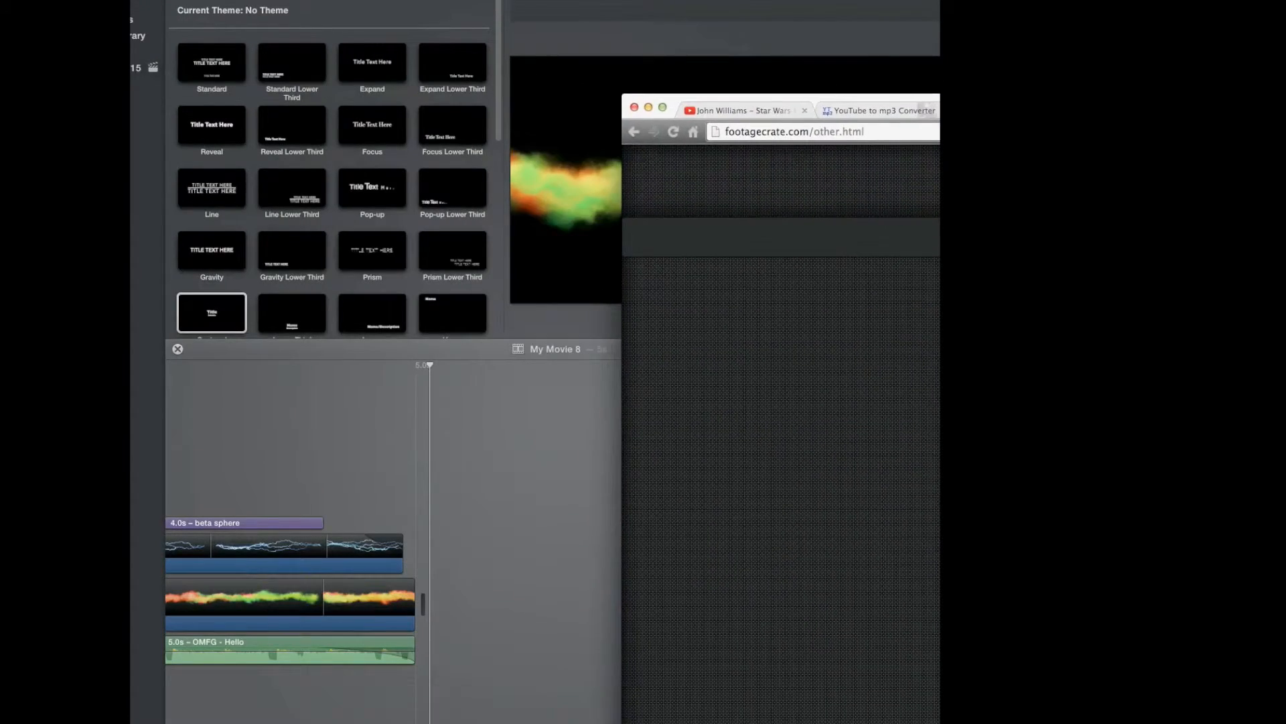
{"action": "left_click_drag", "start_coordinate": [822, 92], "coordinate": [1172, 100]}
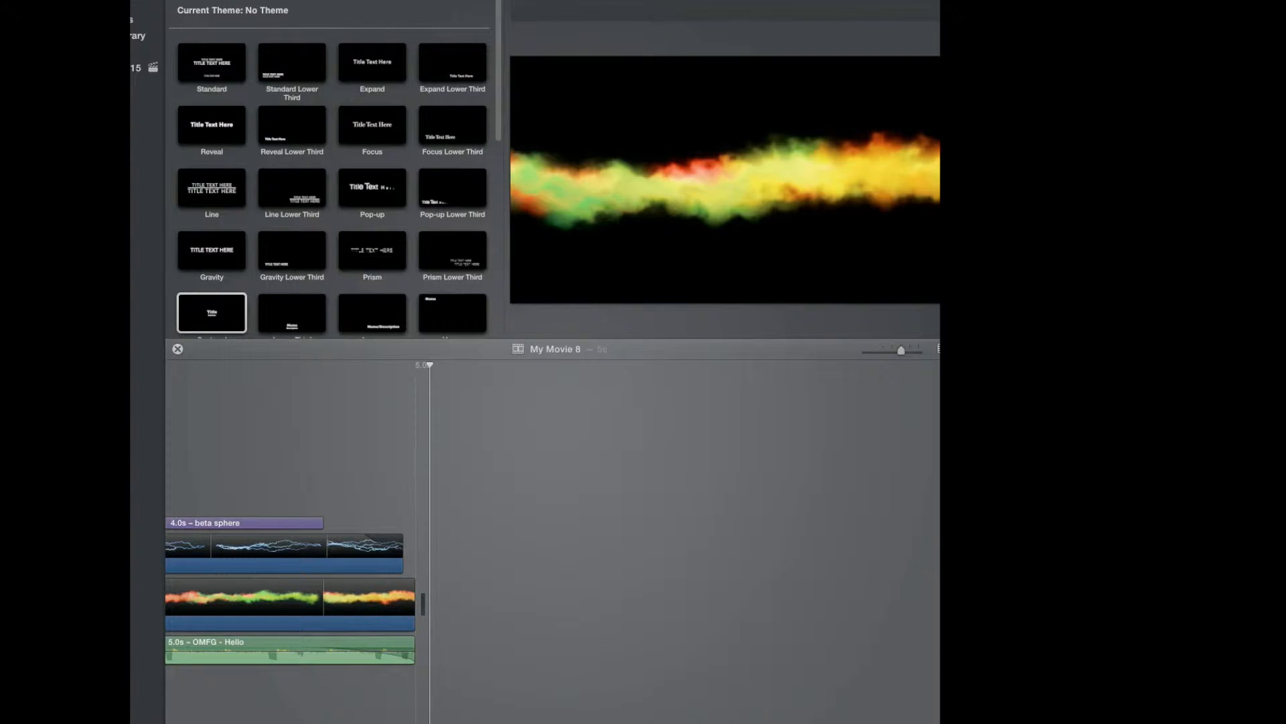
{"action": "left_click_drag", "start_coordinate": [727, 576], "coordinate": [512, 661]}
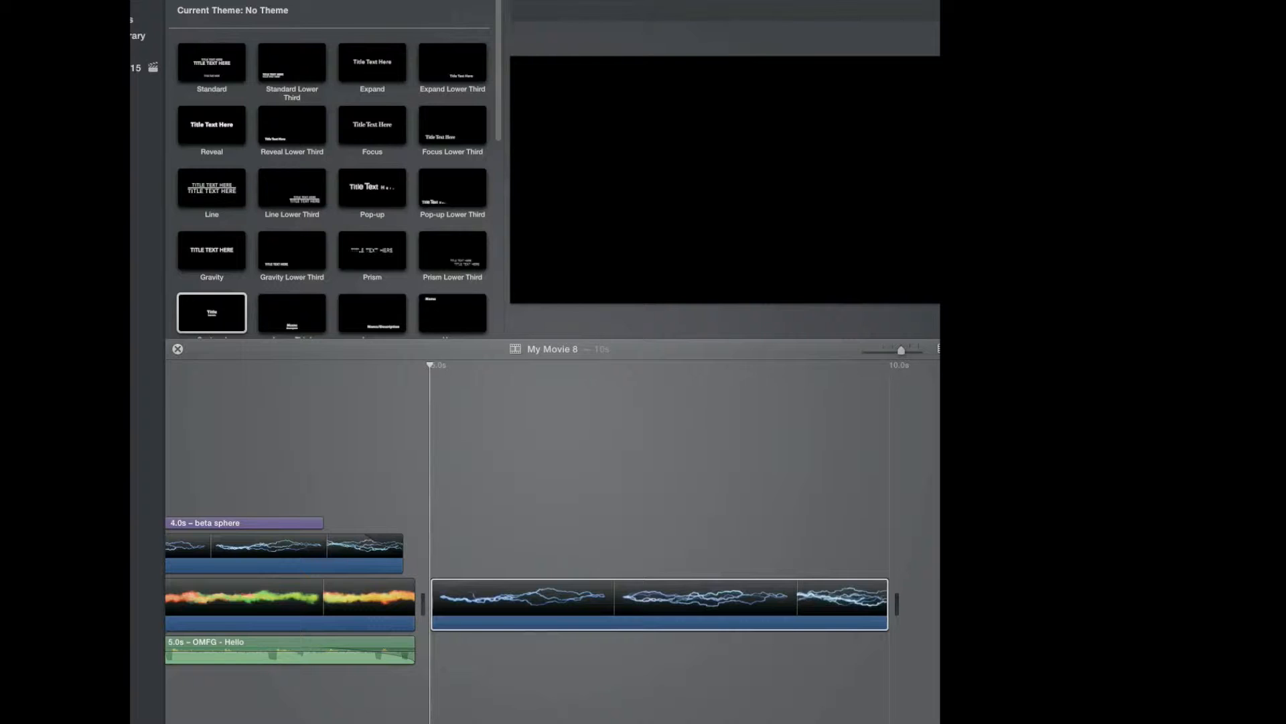
{"action": "left_click_drag", "start_coordinate": [938, 549], "coordinate": [442, 660]}
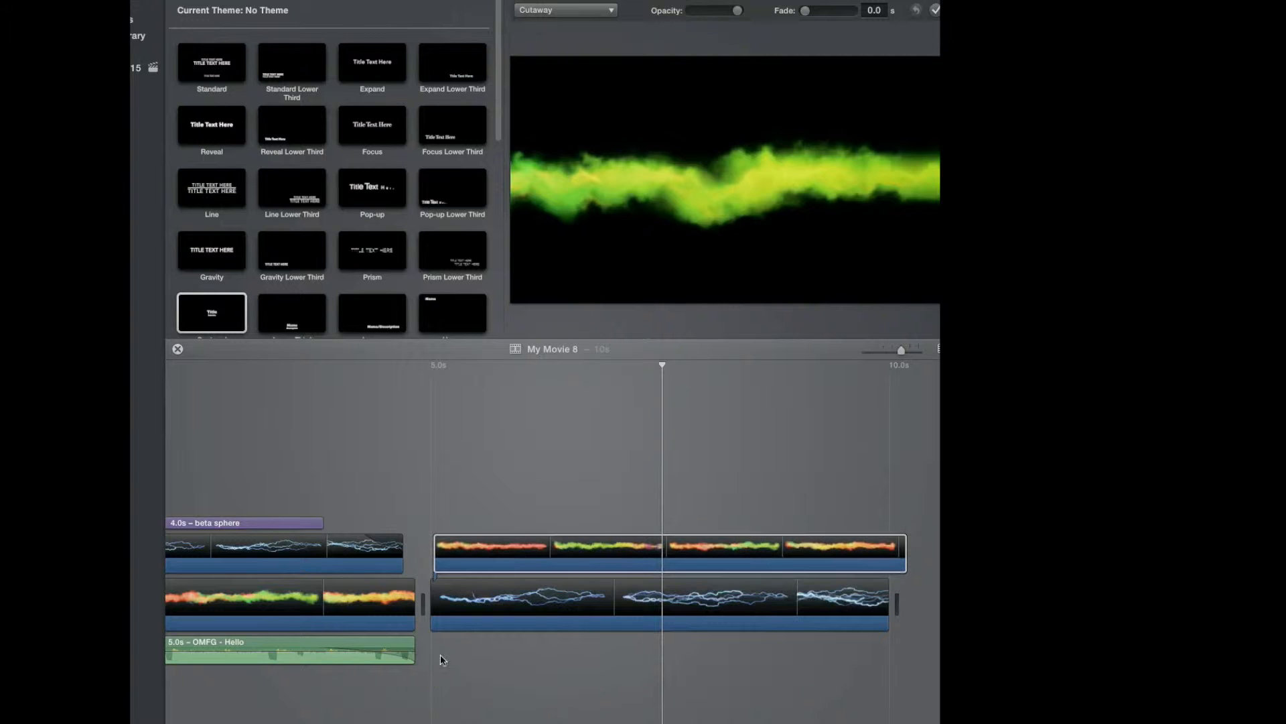
{"action": "right_click", "coordinate": [448, 593]}
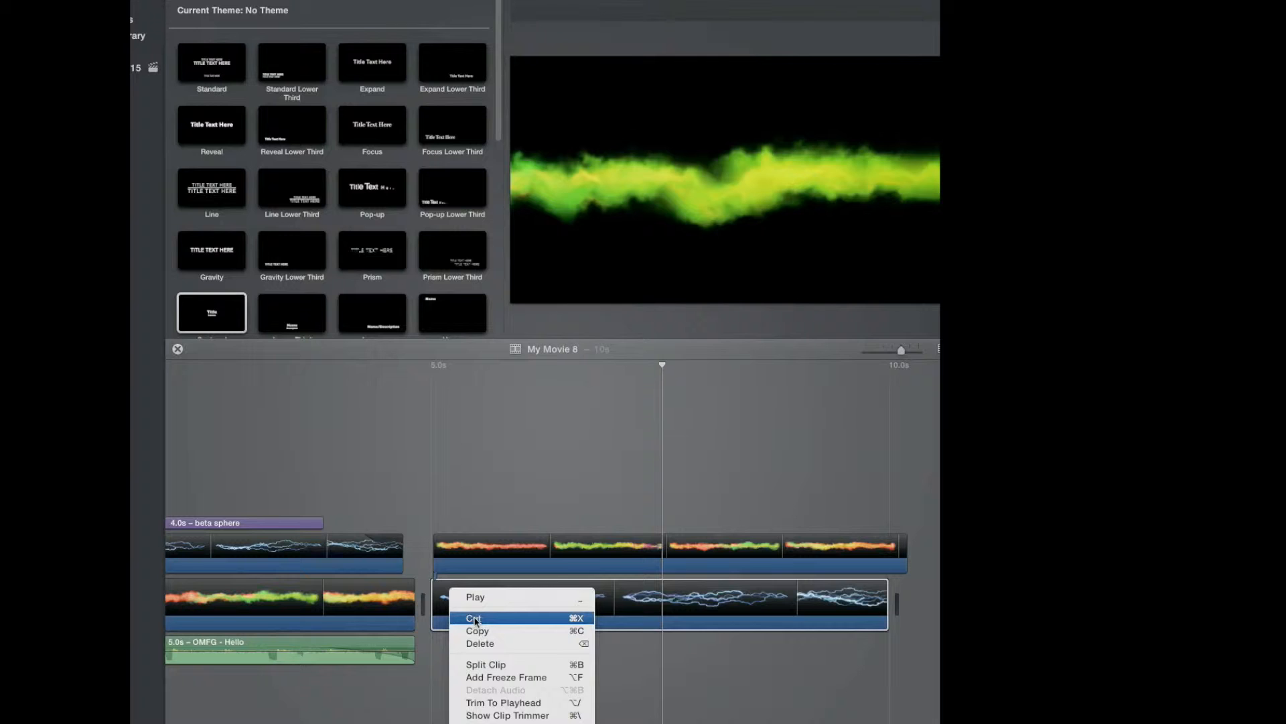
{"action": "left_click", "coordinate": [478, 618]}
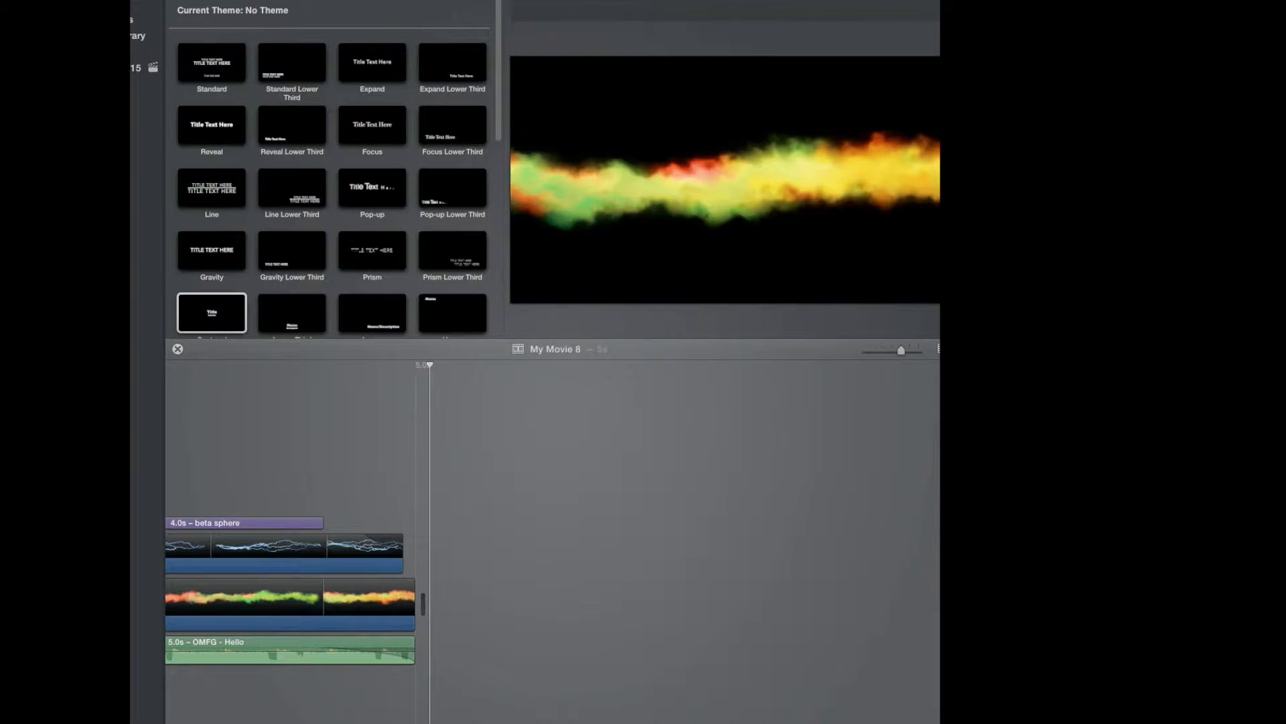
Add the lightning effect clip after the first section and connect the fire effect clip above it.
{"action": "left_click_drag", "start_coordinate": [938, 583], "coordinate": [448, 638]}
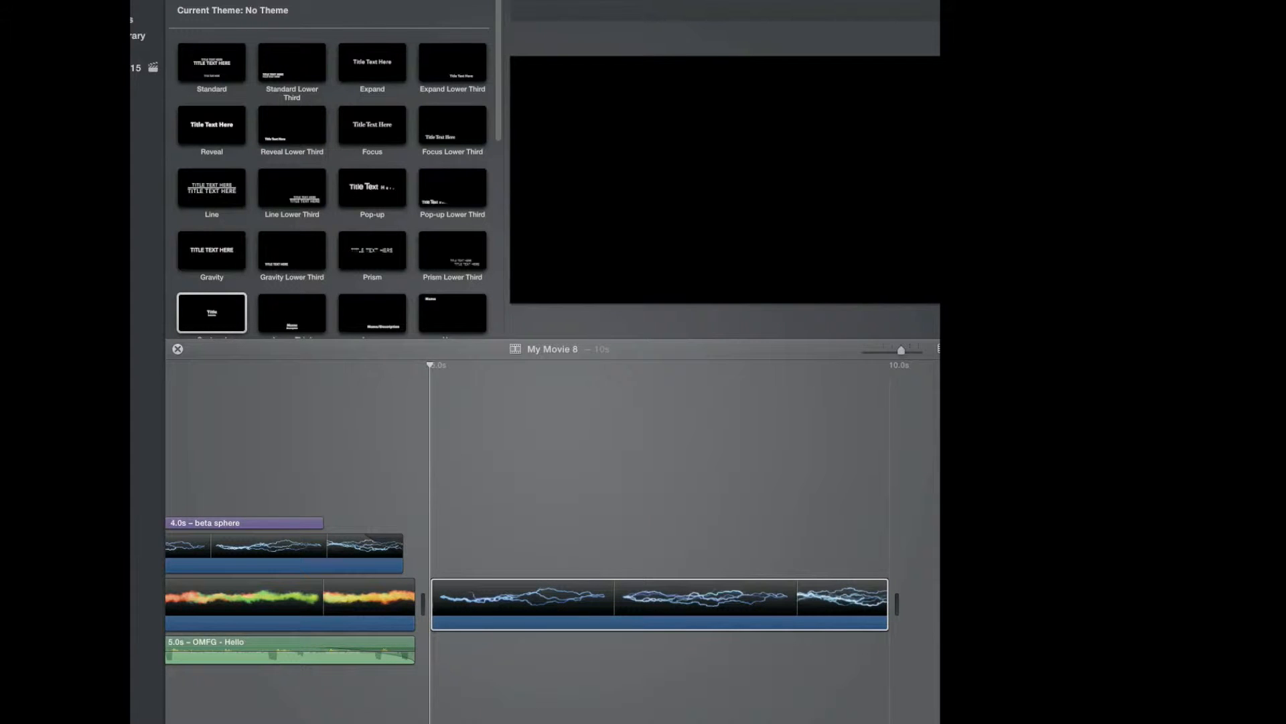
{"action": "left_click_drag", "start_coordinate": [938, 580], "coordinate": [437, 523]}
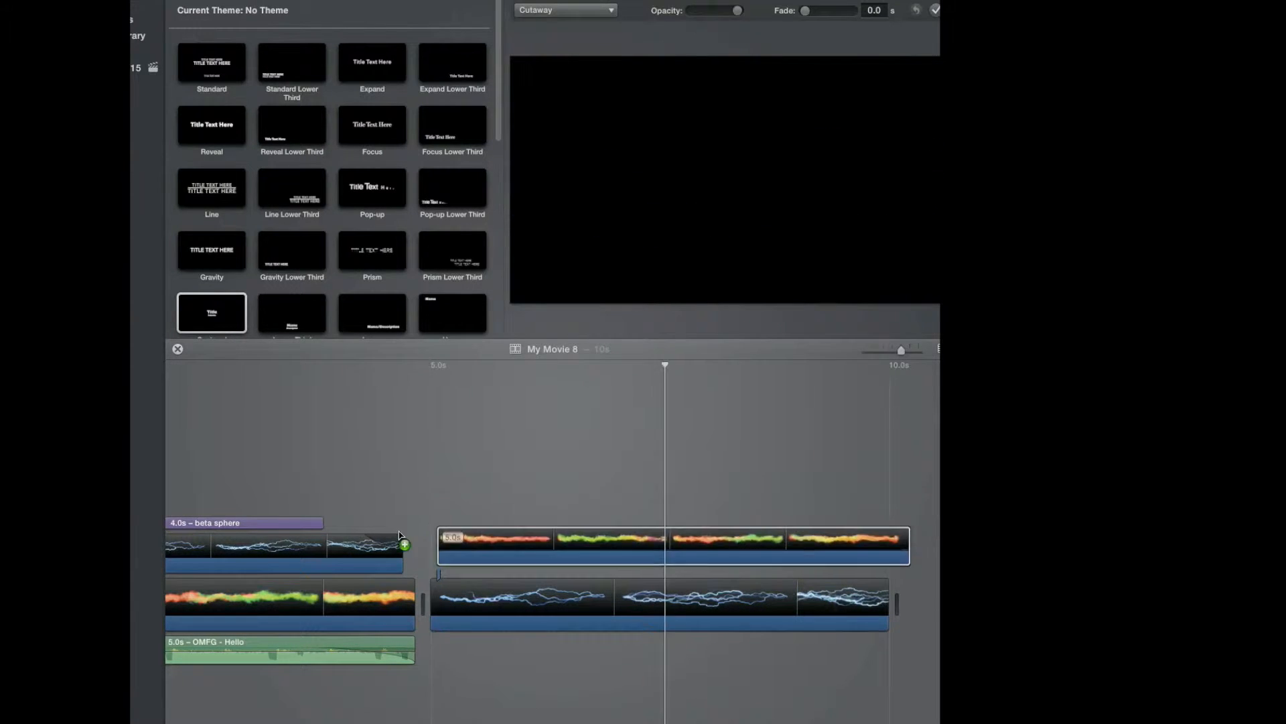
{"action": "left_click", "coordinate": [435, 516]}
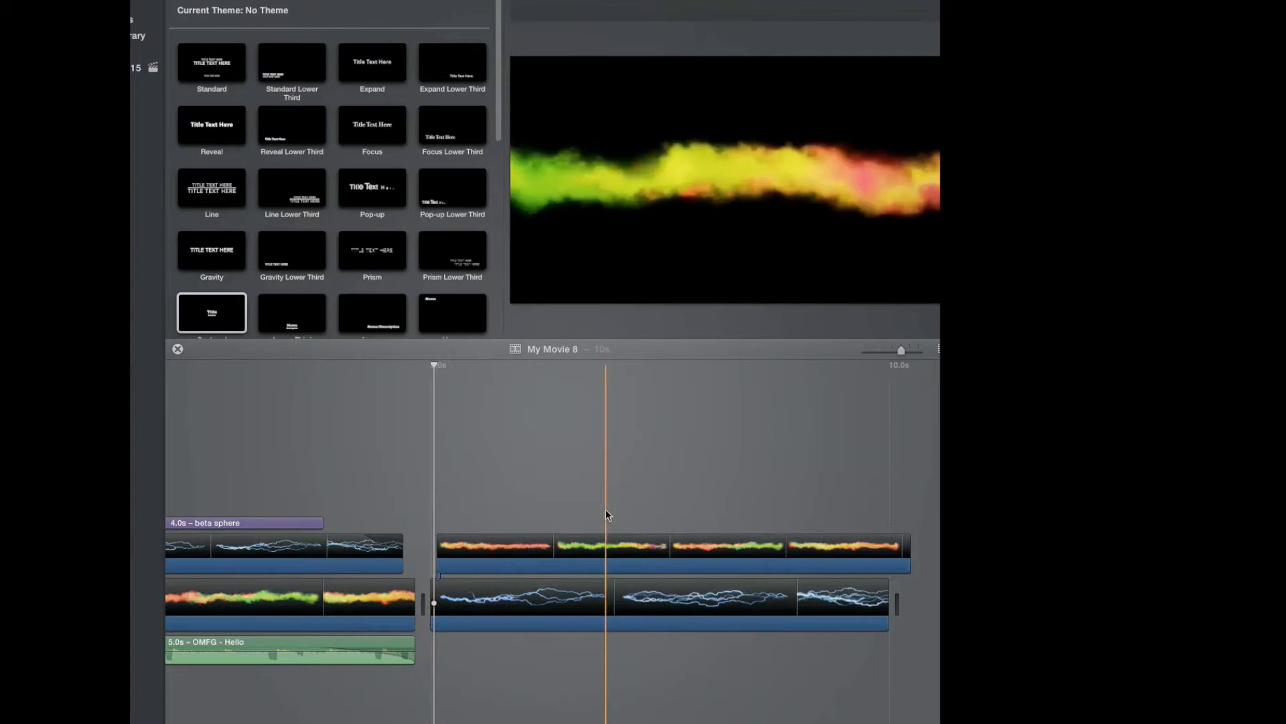
Set the fire clip's video overlay mode to Green/Blue Screen.
{"action": "key", "text": "space"}
{"action": "key", "text": "space"}
{"action": "left_click", "coordinate": [564, 12]}
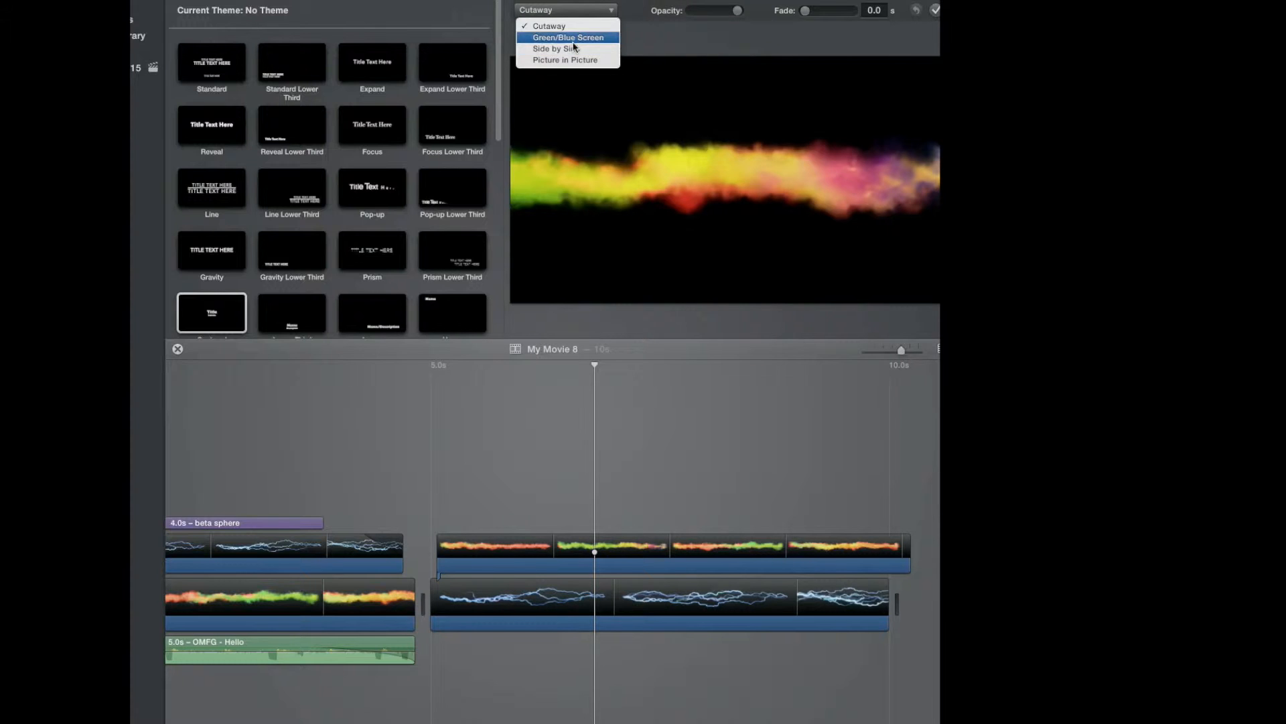
{"action": "left_click", "coordinate": [574, 38]}
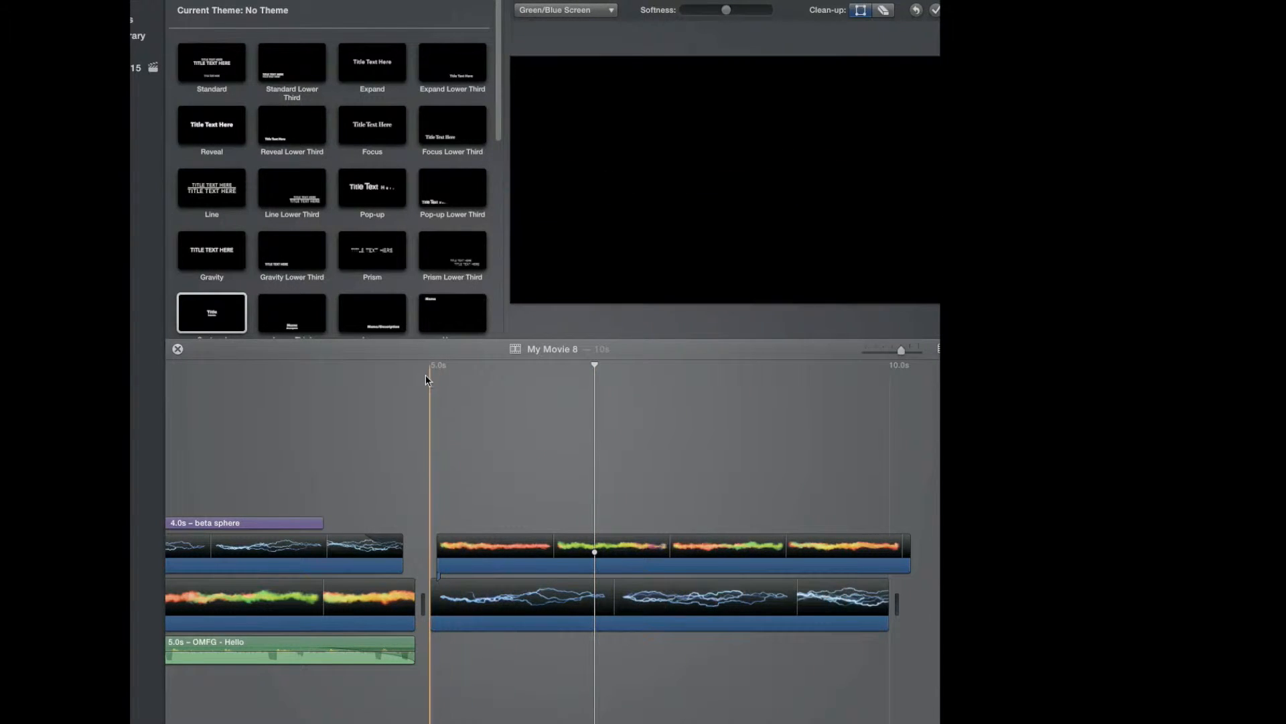
Play back and scrub the second section to preview the green/blue screen overlay of the effect clips.
{"action": "key", "text": "space"}
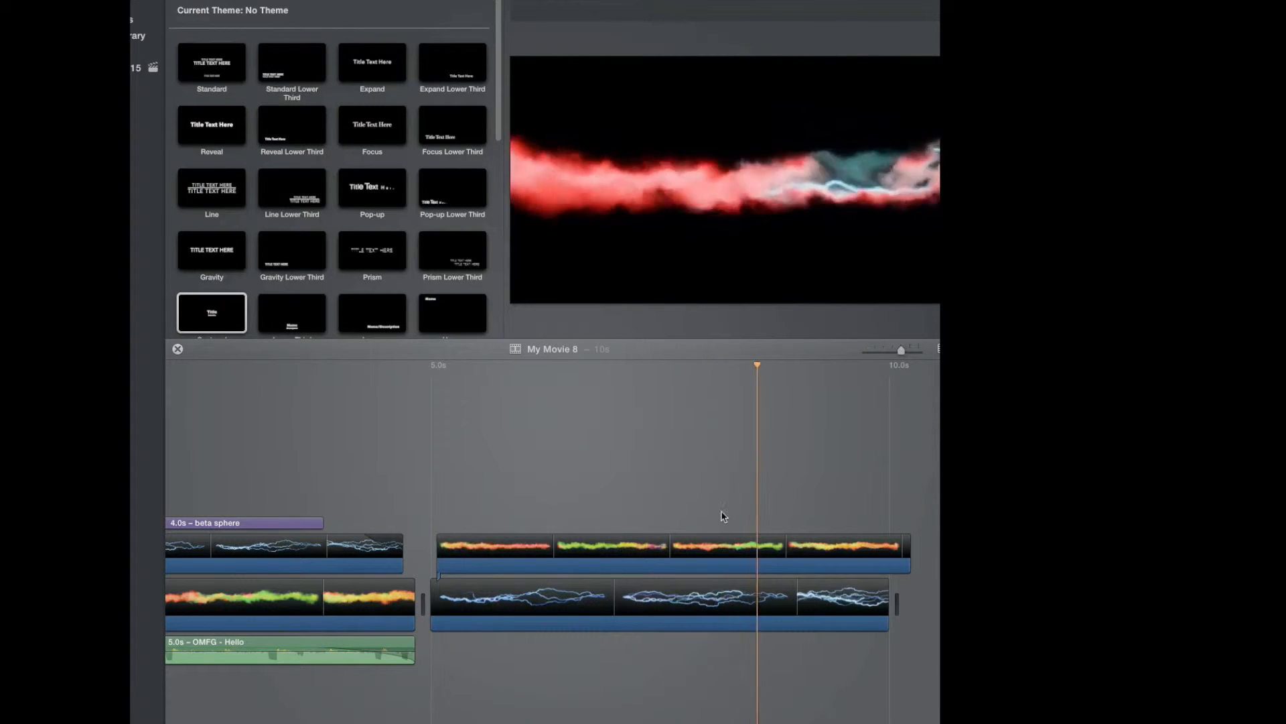
{"action": "key", "text": "space"}
{"action": "mouse_move", "coordinate": [658, 331]}
{"action": "left_click", "coordinate": [670, 513]}
{"action": "mouse_move", "coordinate": [643, 188]}
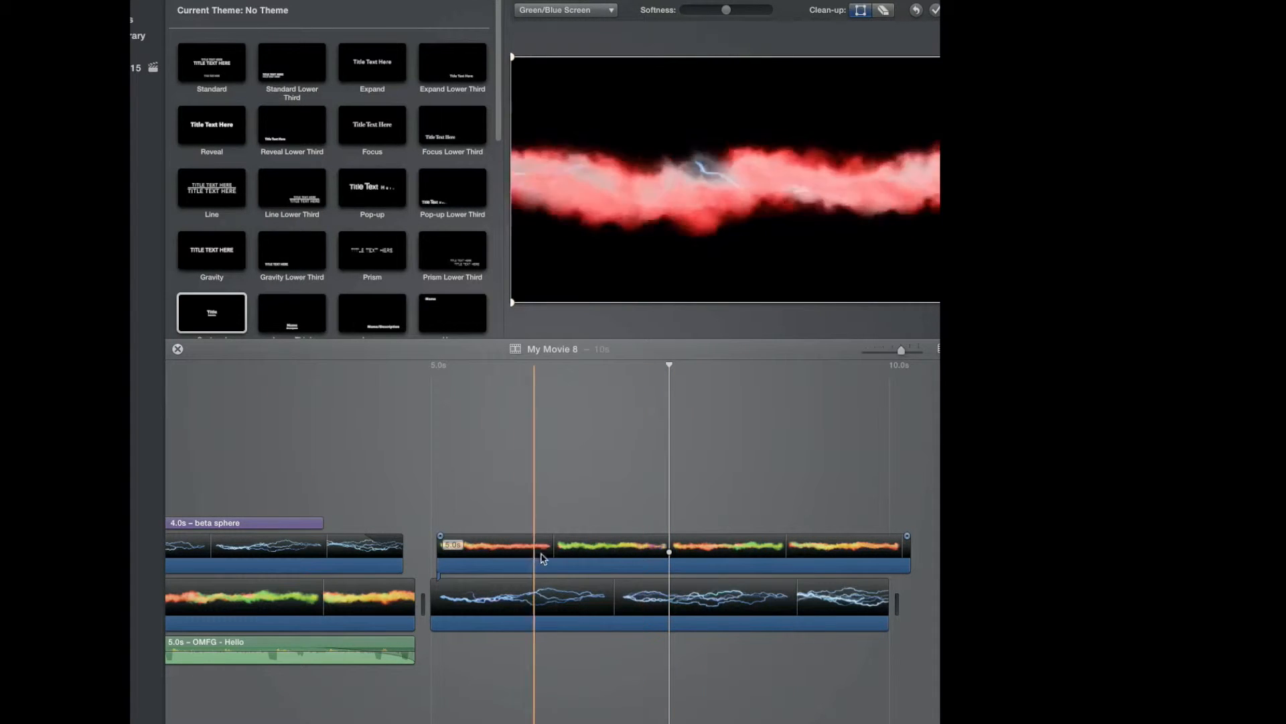
{"action": "left_click", "coordinate": [507, 560]}
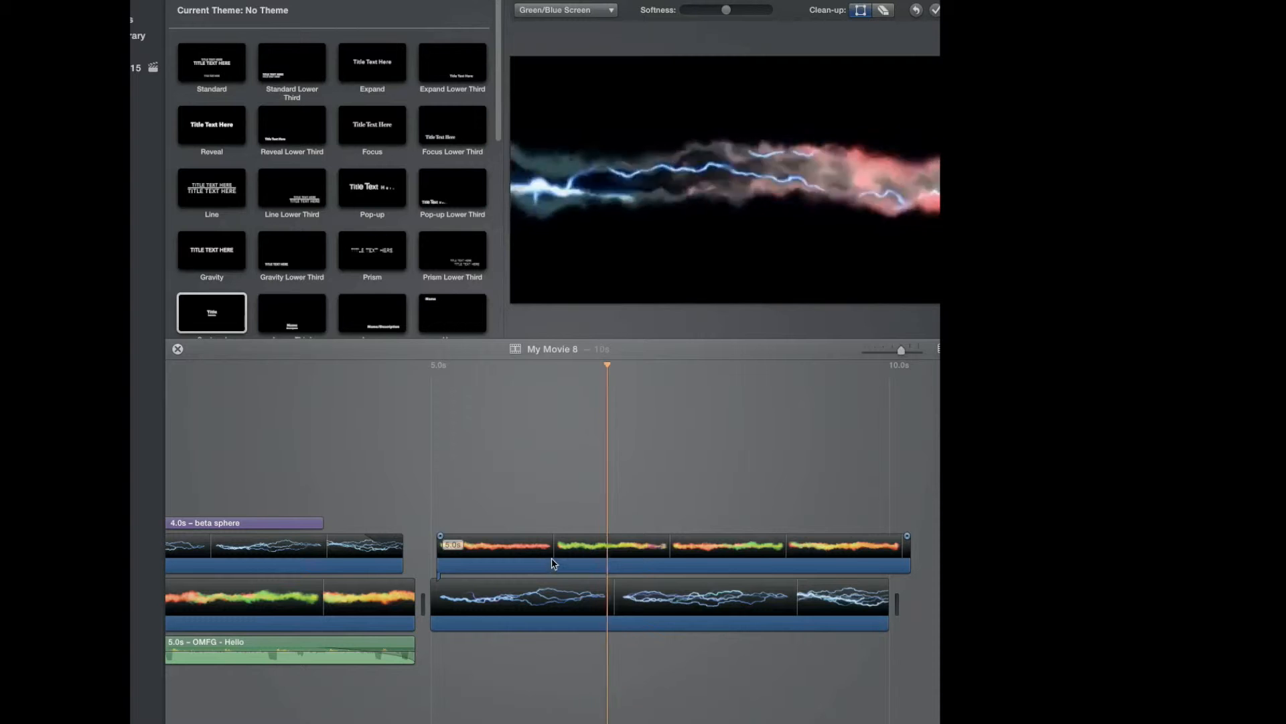
Replace the lightning clip in the second section of the timeline with a fire effect clip.
{"action": "left_click", "coordinate": [640, 598]}
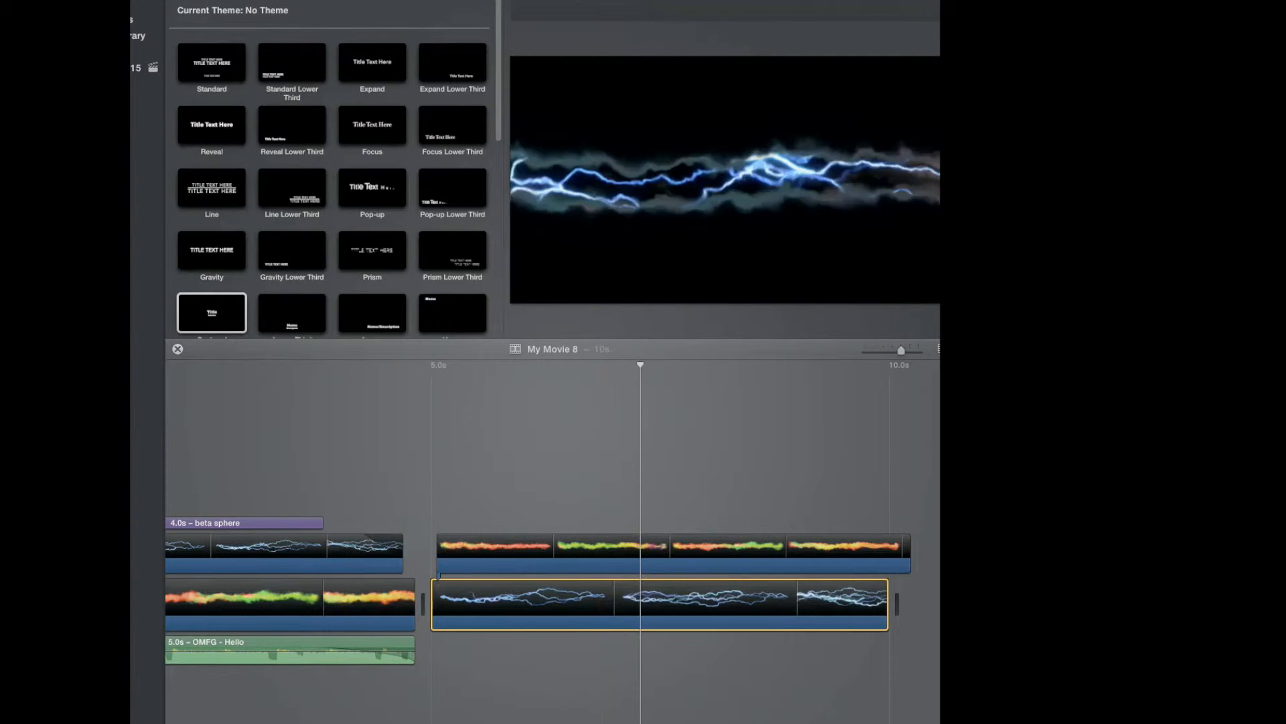
{"action": "left_click", "coordinate": [543, 502]}
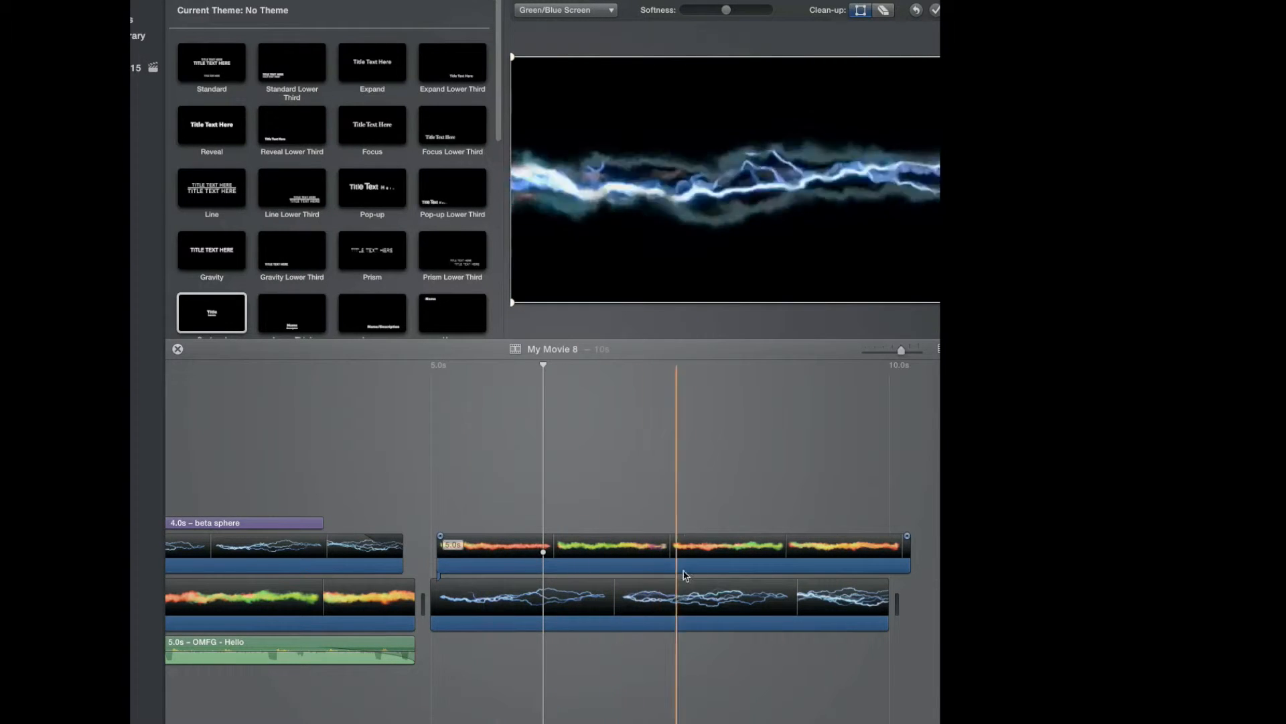
{"action": "left_click", "coordinate": [496, 555]}
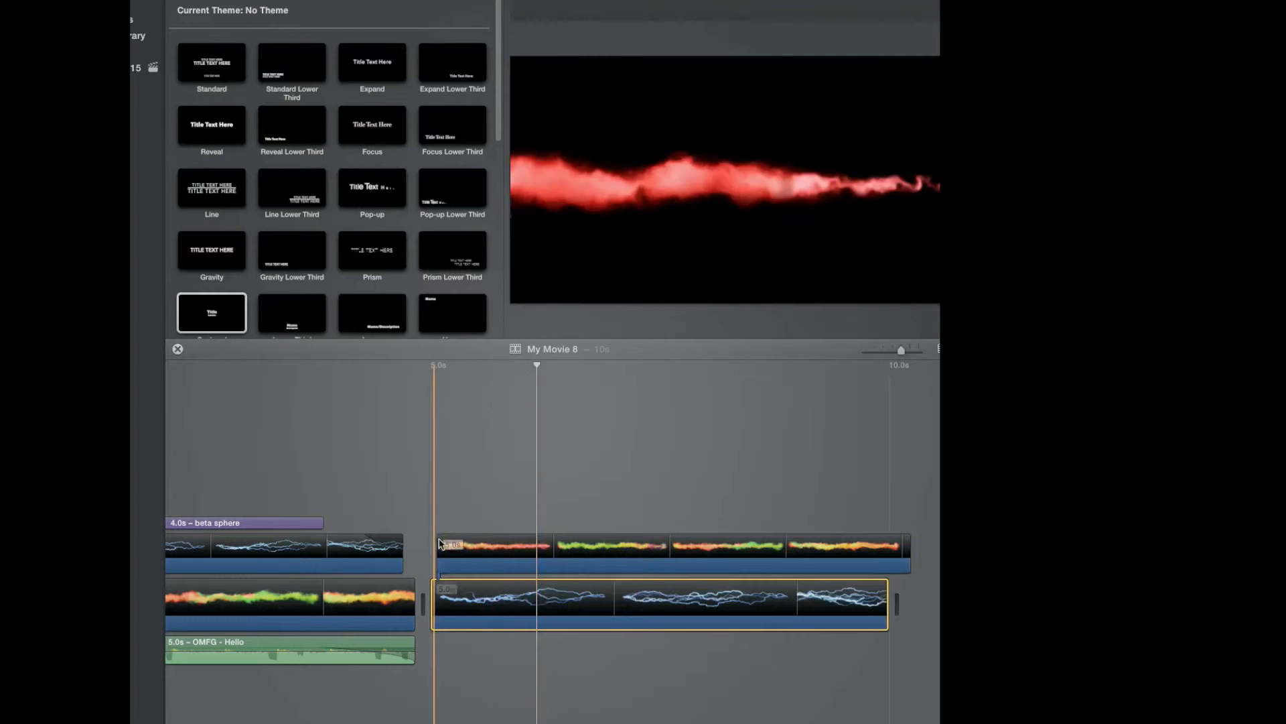
{"action": "left_click", "coordinate": [507, 597]}
{"action": "key", "text": "Delete"}
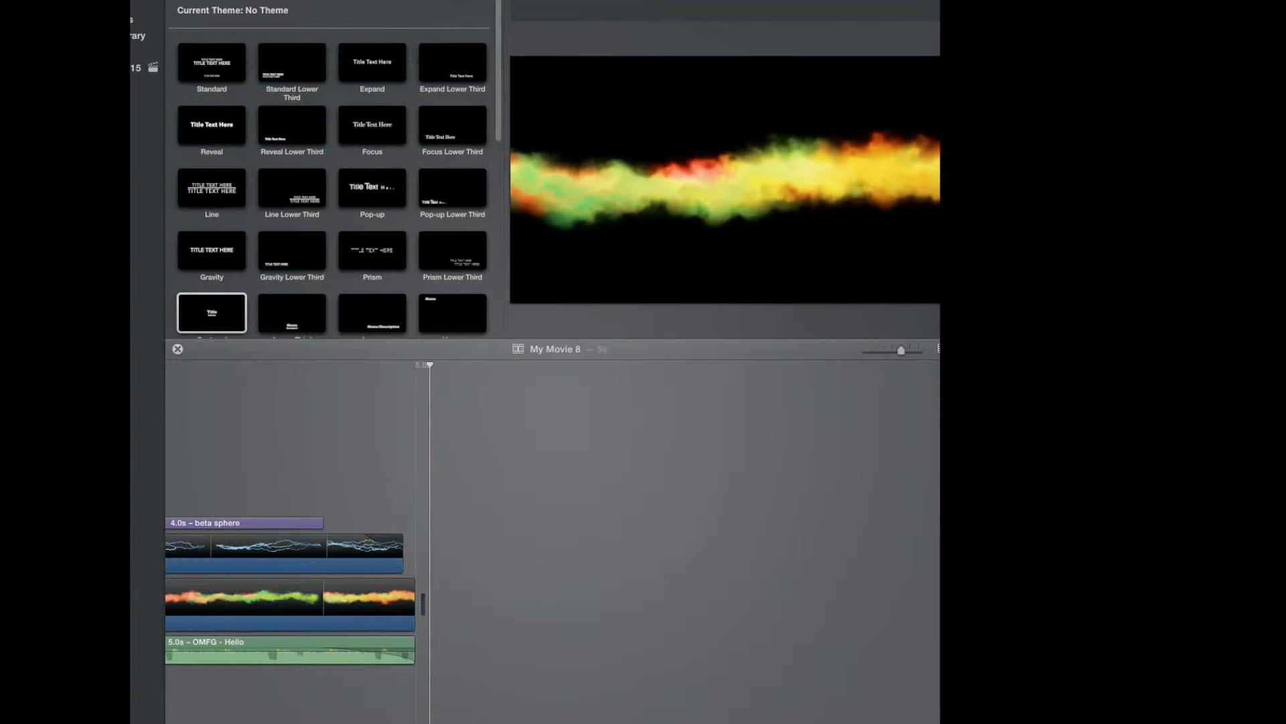
{"action": "left_click_drag", "start_coordinate": [938, 596], "coordinate": [467, 606]}
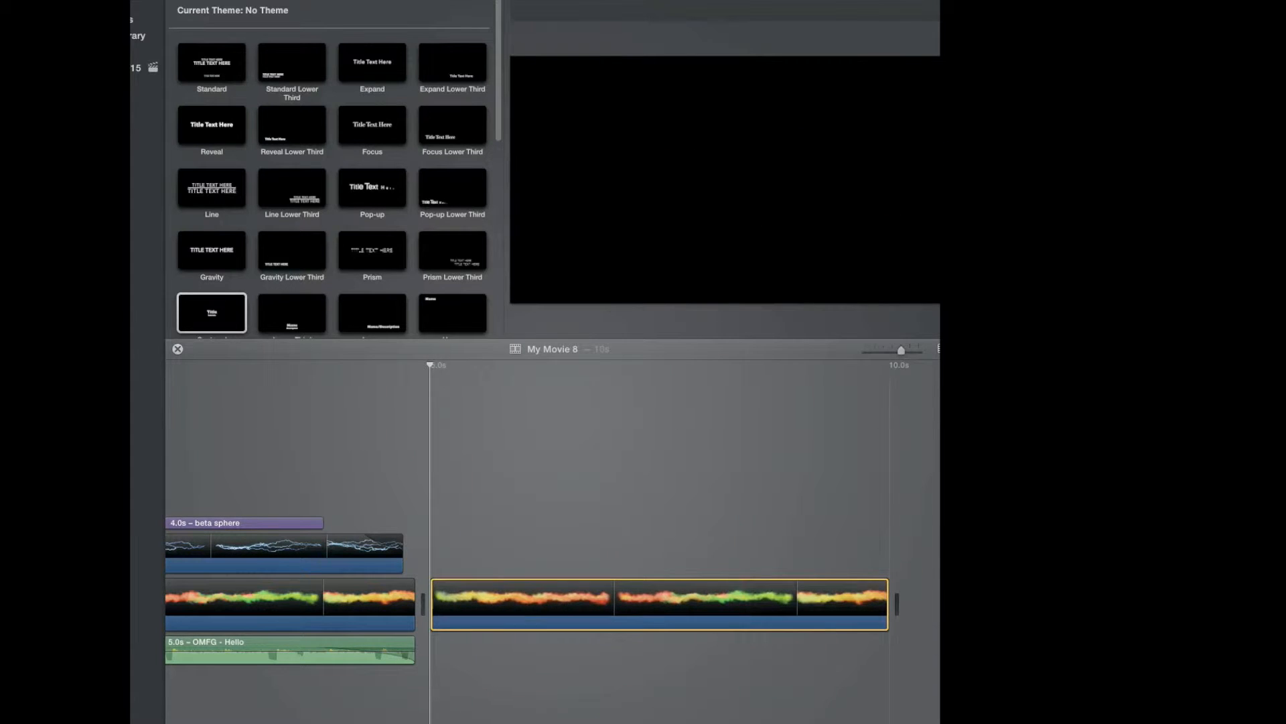
Connect a lightning effect clip above the new fire clip and set its overlay mode to Green/Blue Screen.
{"action": "left_click_drag", "start_coordinate": [642, 530], "coordinate": [435, 535]}
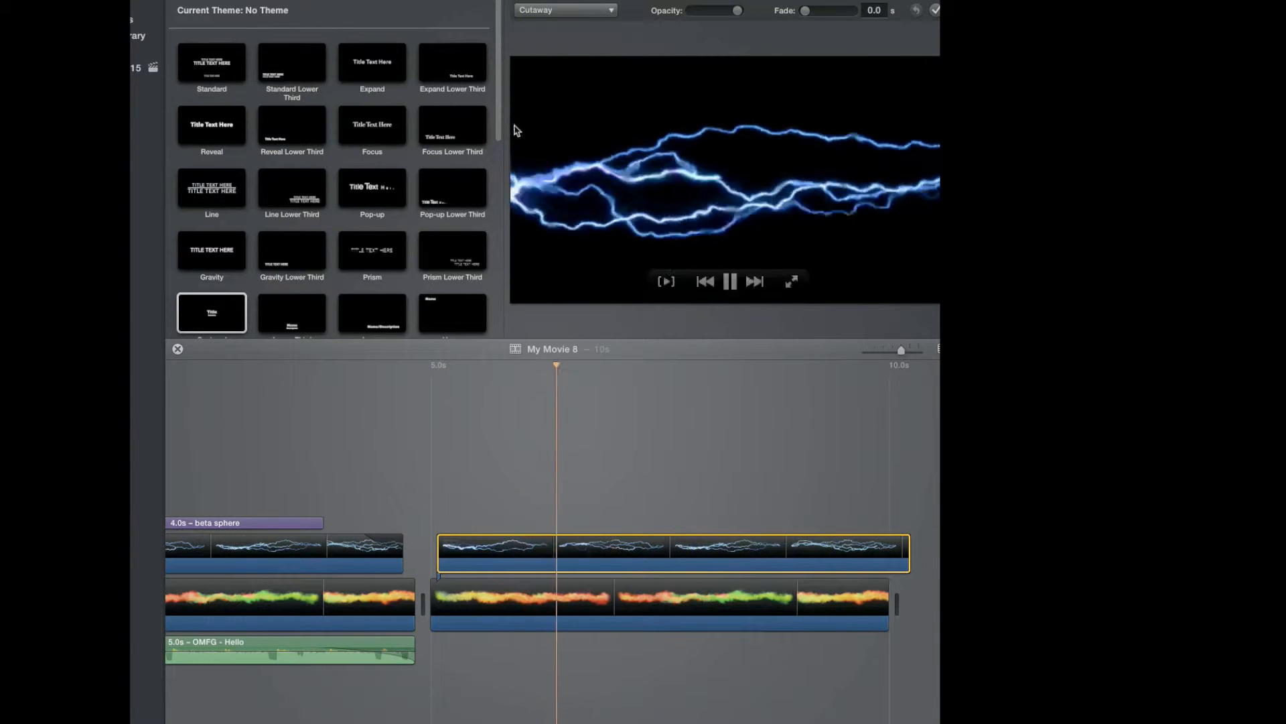
{"action": "left_click", "coordinate": [540, 10]}
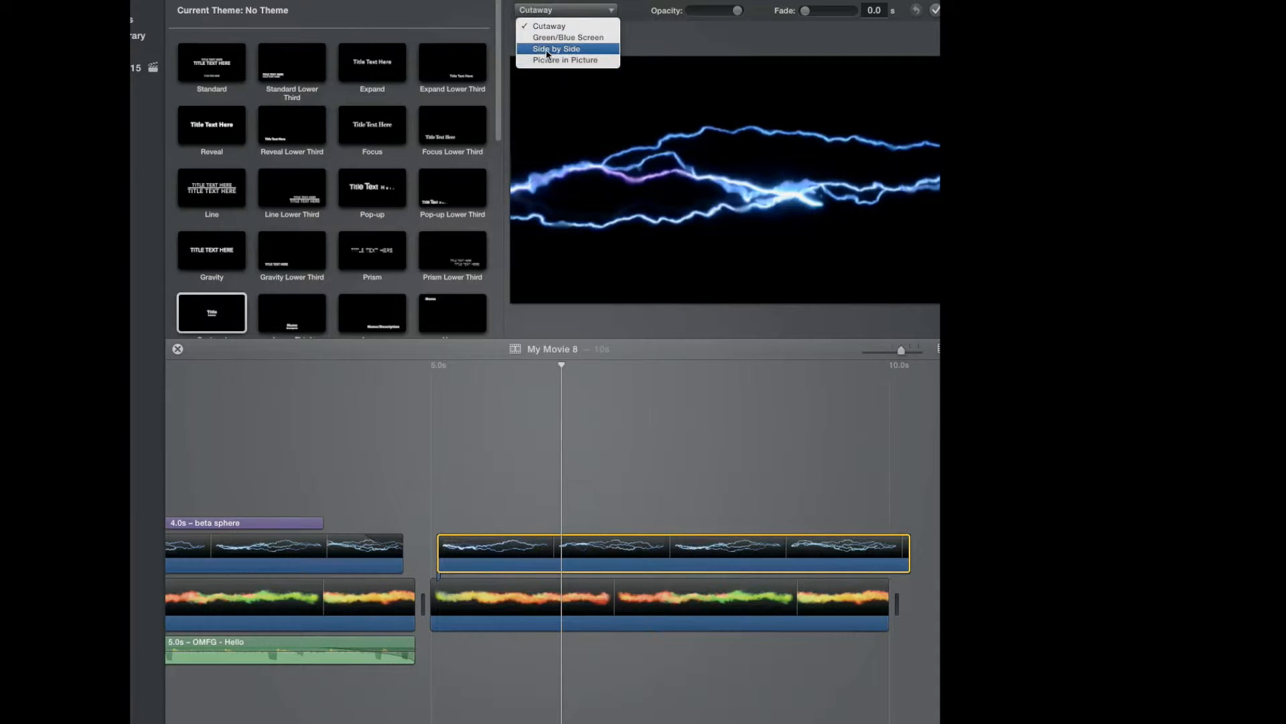
{"action": "left_click", "coordinate": [557, 38]}
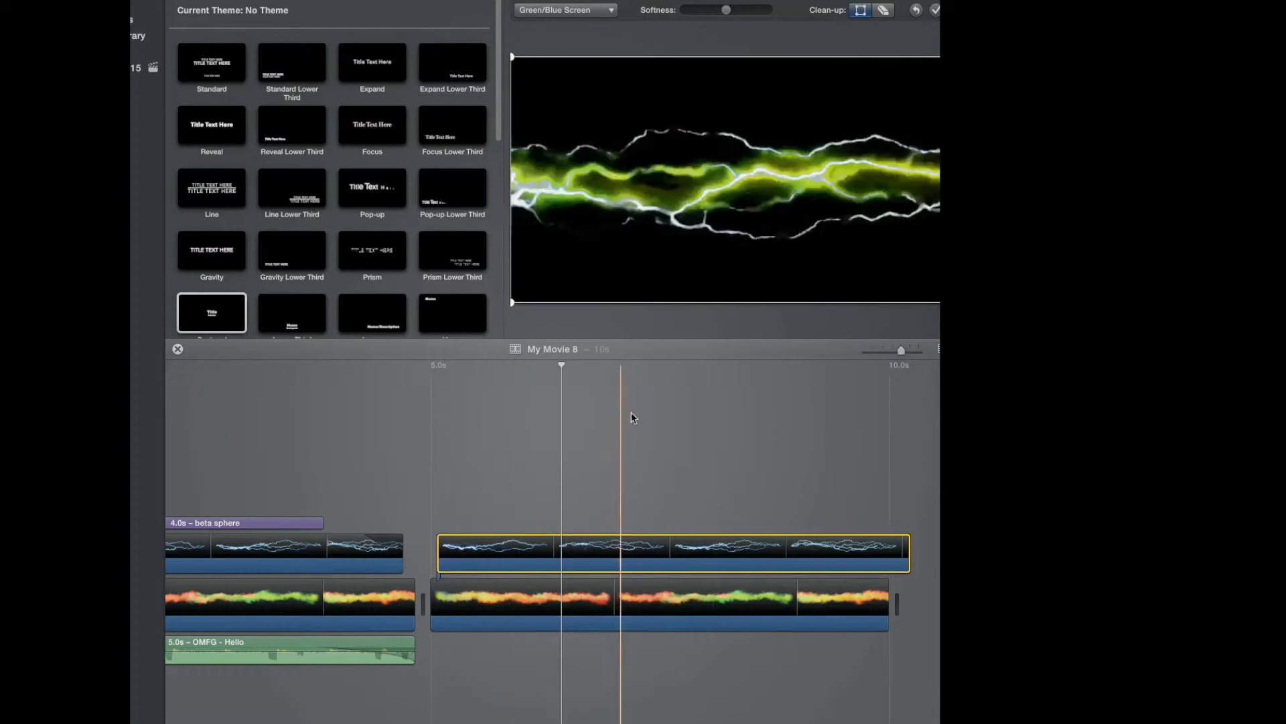
{"action": "left_click", "coordinate": [510, 462]}
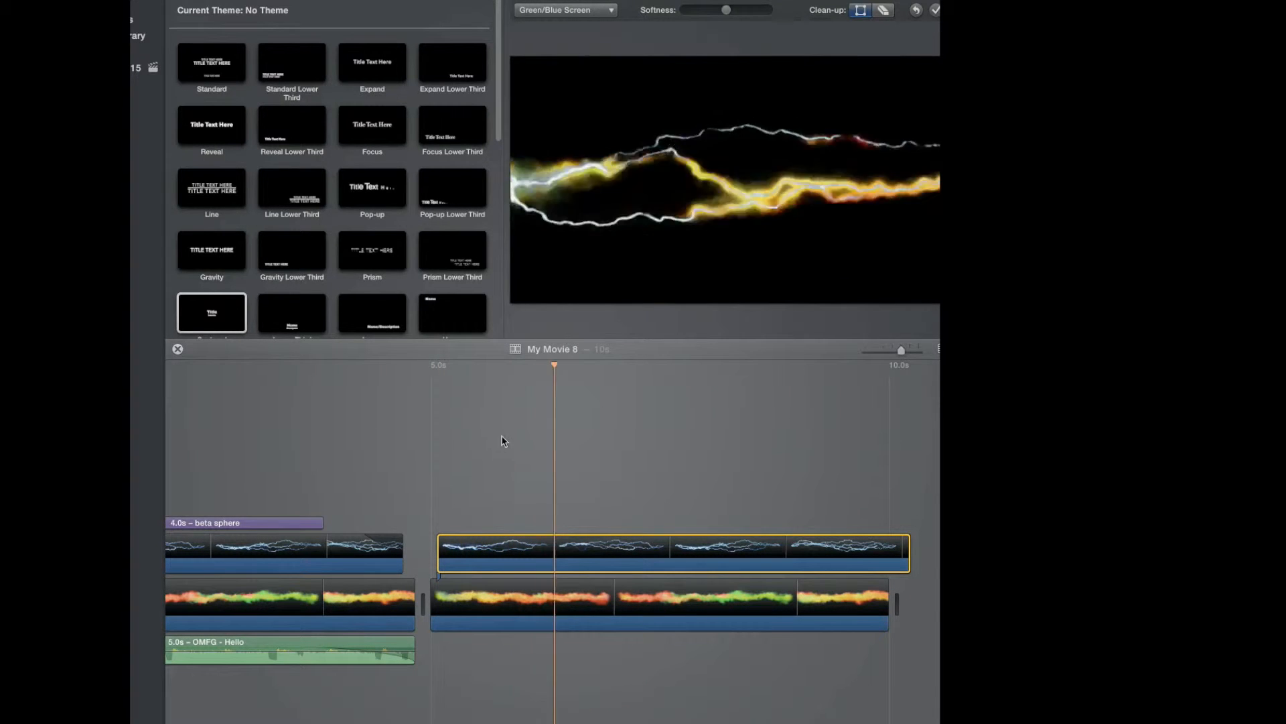
{"action": "key", "text": "space"}
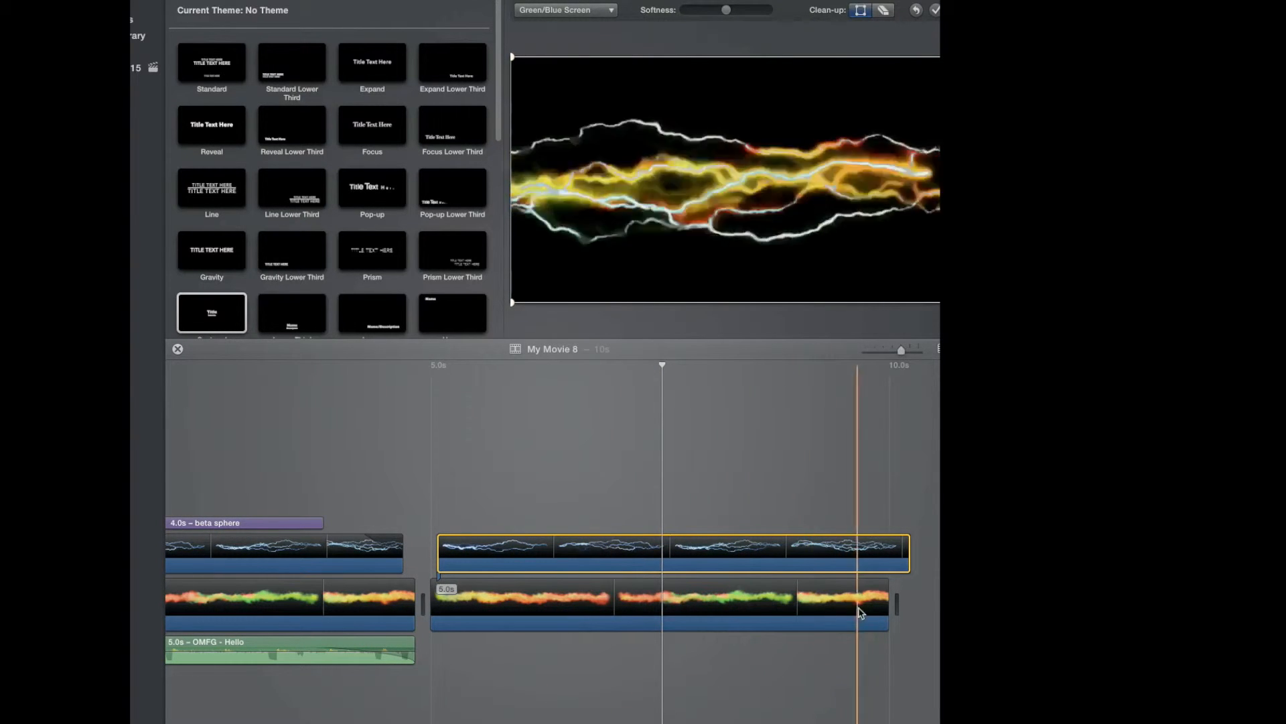
Realign the connected lightning clip with the start of the second section and play the section back.
{"action": "left_click_drag", "start_coordinate": [481, 555], "coordinate": [555, 721]}
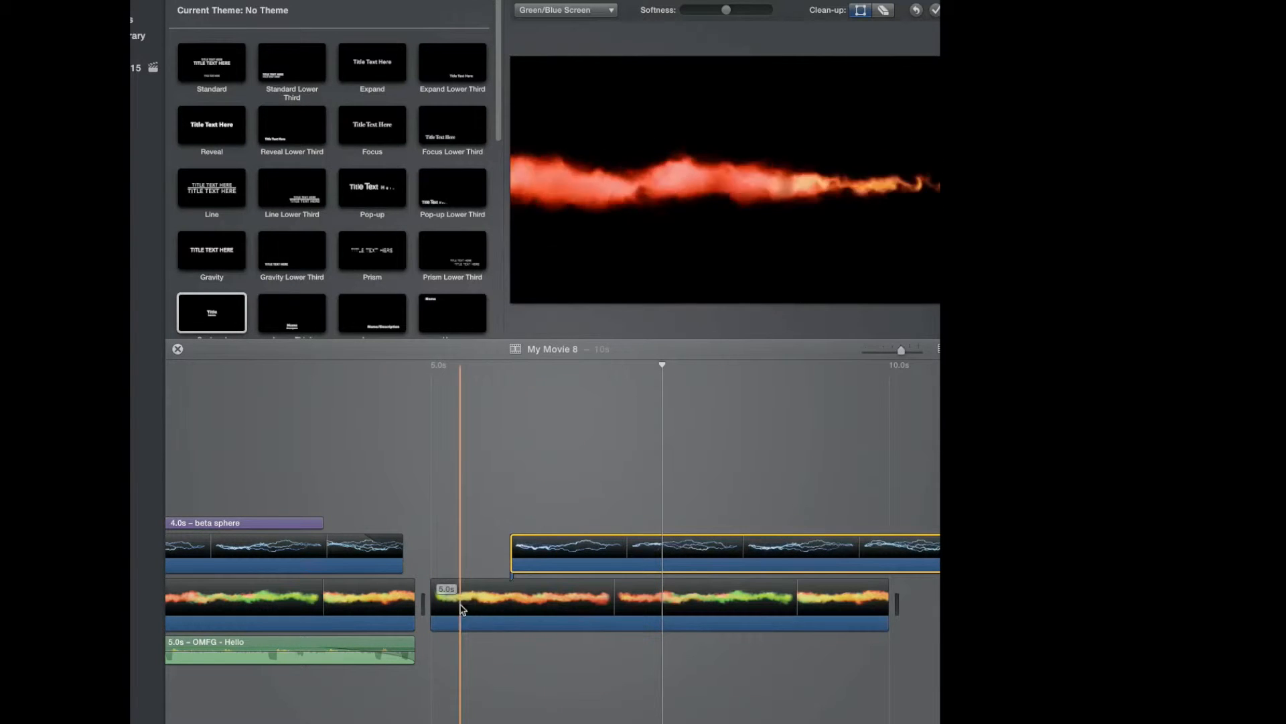
{"action": "left_click", "coordinate": [520, 603]}
{"action": "key", "text": "space"}
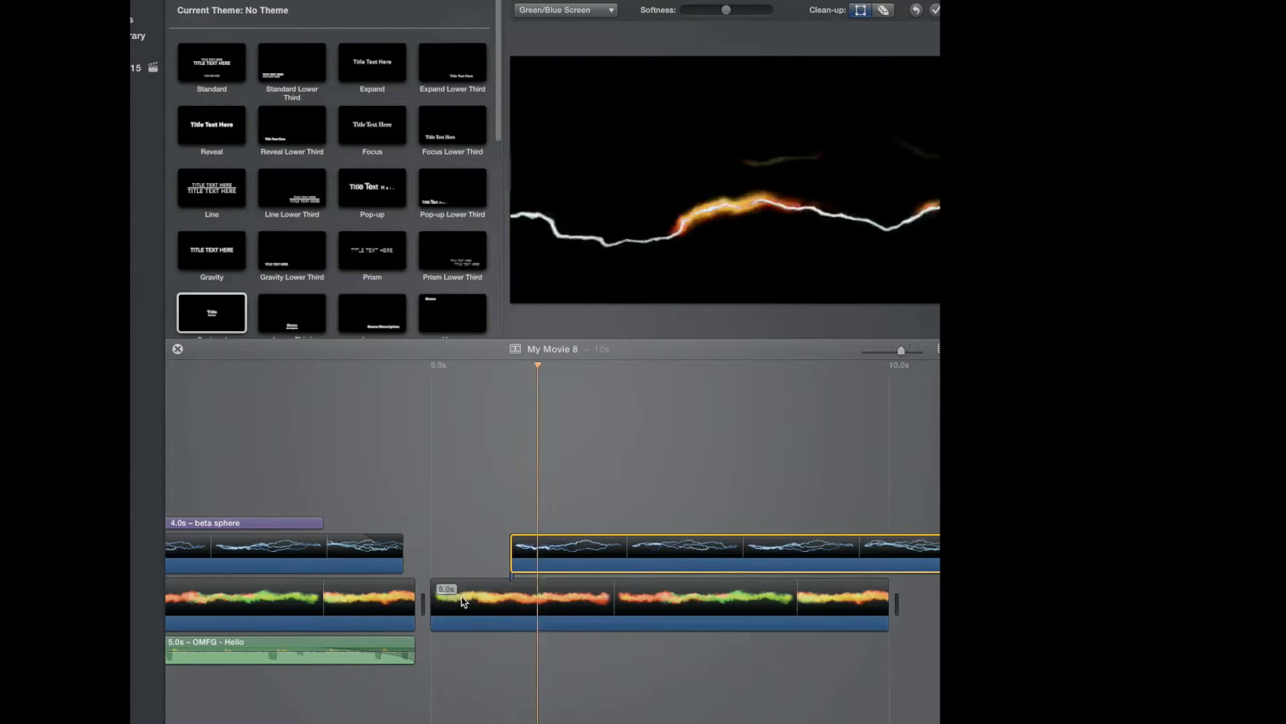
{"action": "key", "text": "space"}
{"action": "left_click_drag", "start_coordinate": [629, 547], "coordinate": [552, 542]}
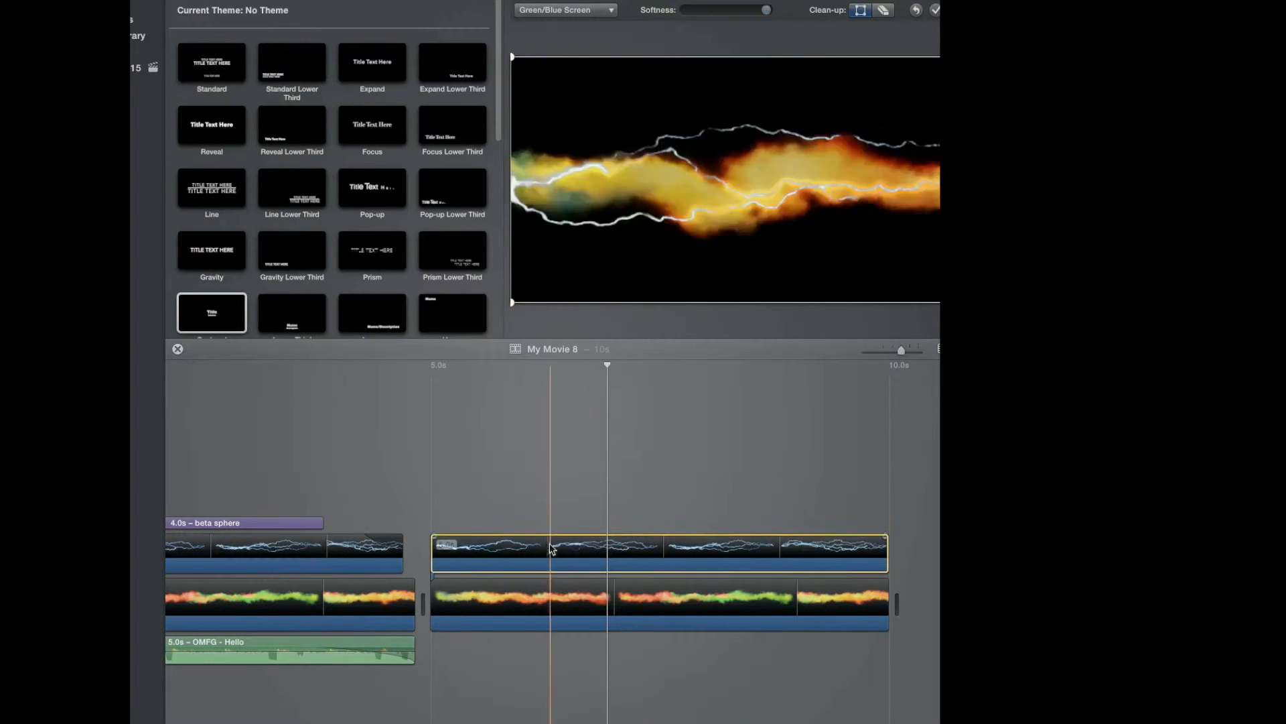
{"action": "key", "text": "space"}
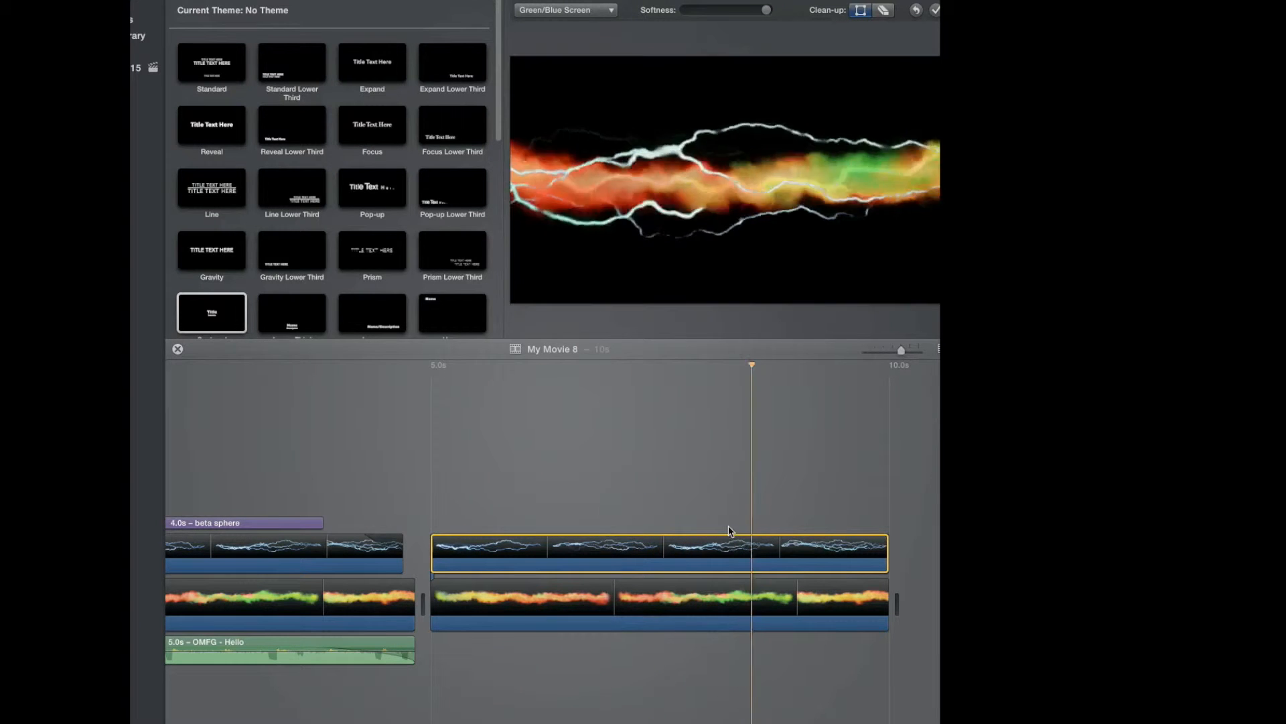
{"action": "left_click", "coordinate": [506, 521]}
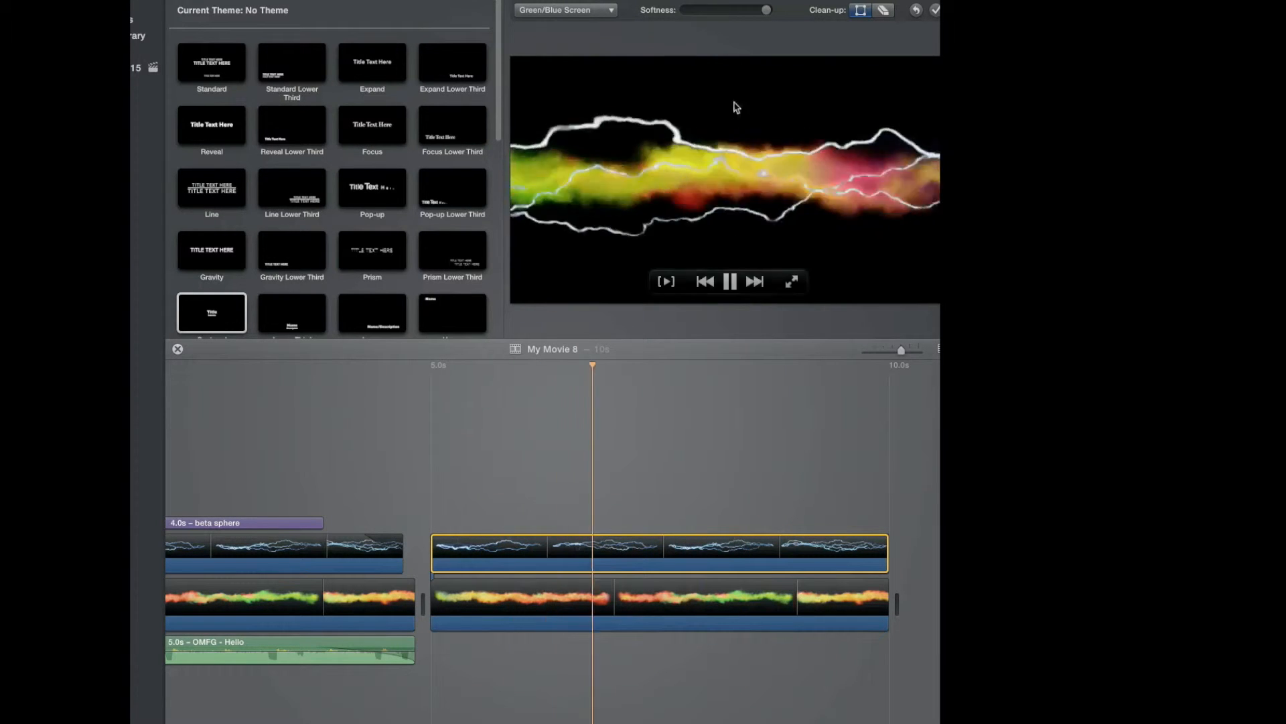
{"action": "key", "text": "space"}
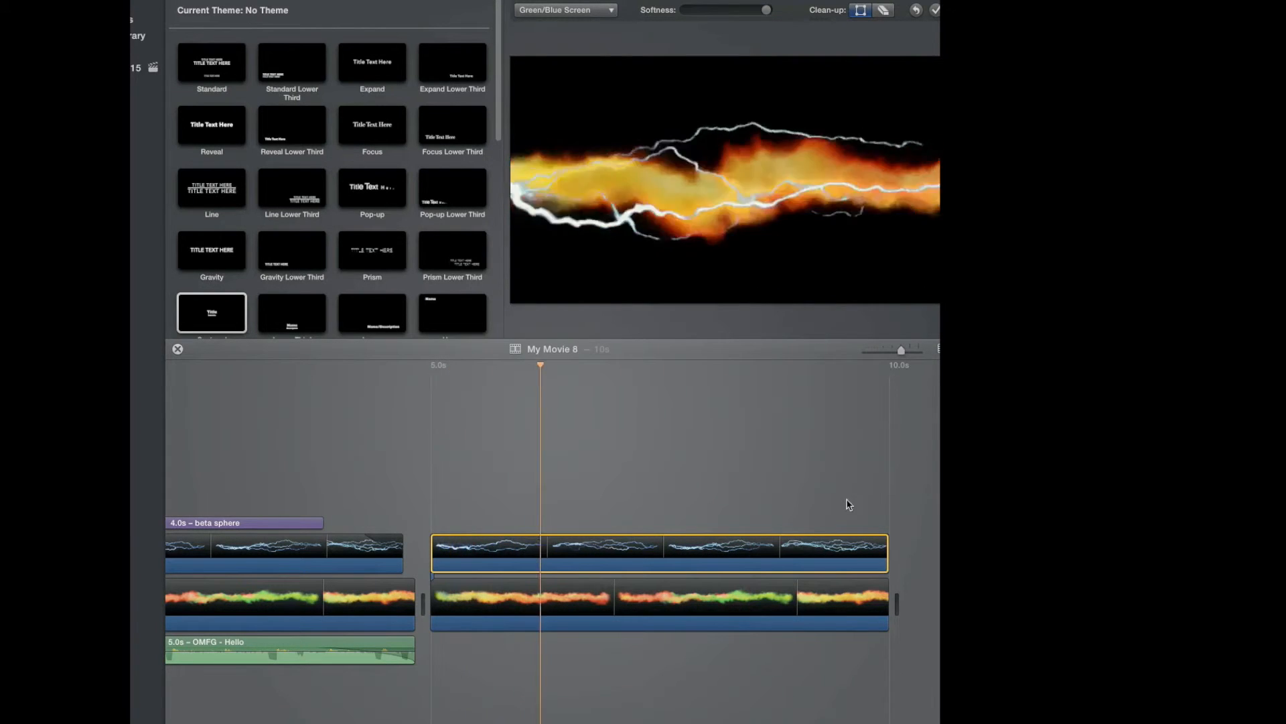
{"action": "key", "text": "space"}
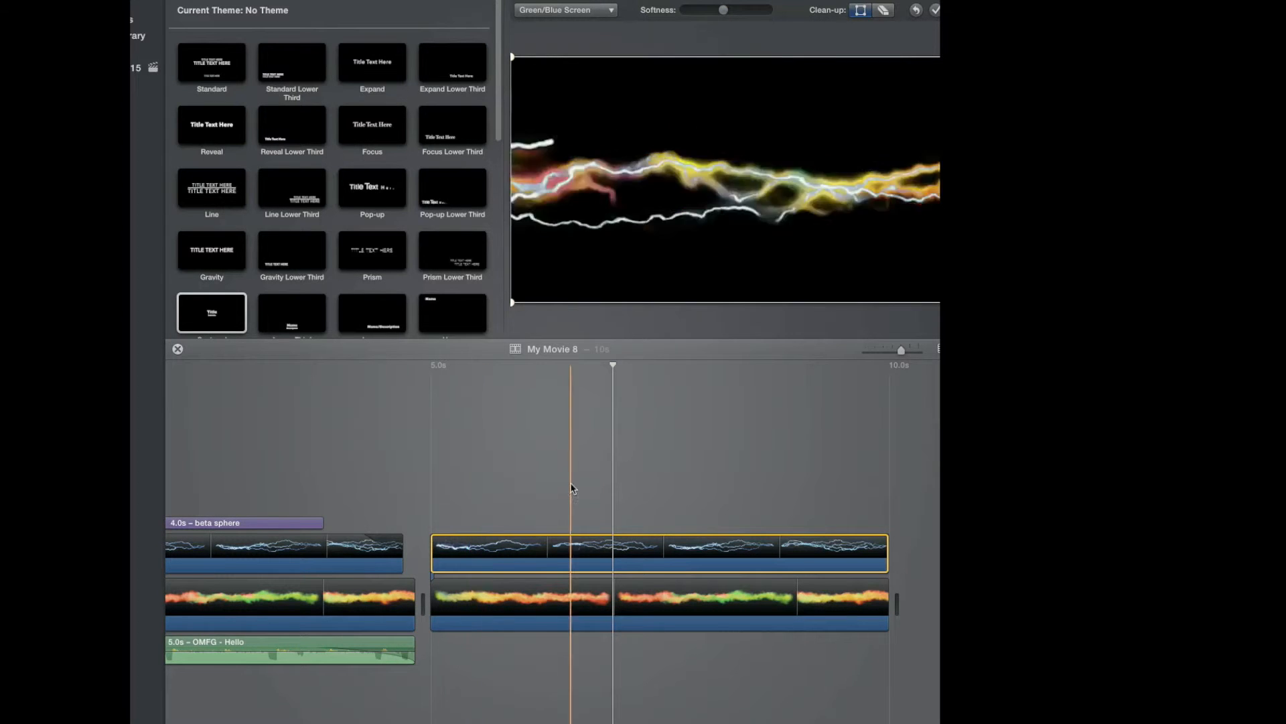
{"action": "key", "text": "space"}
{"action": "key", "text": "space"}
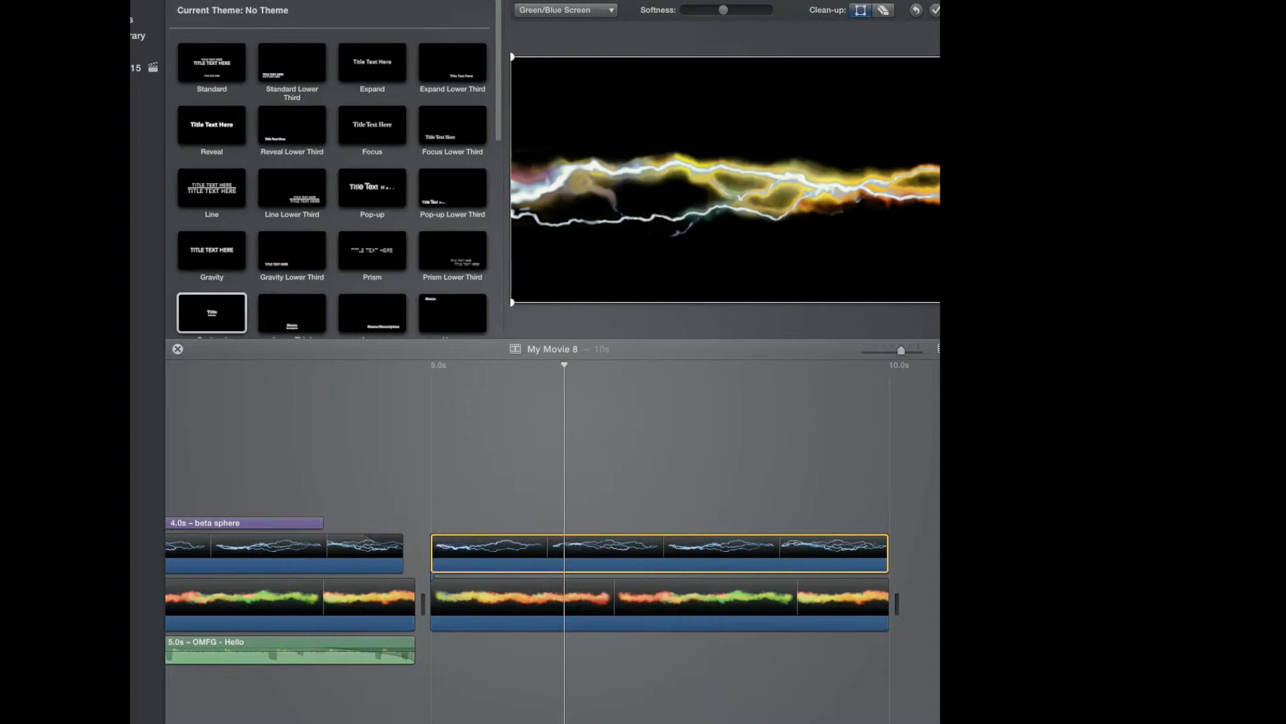
Insert a 1.5s clip at the start of the connected track, ahead of the lightning clip.
{"action": "left_click_drag", "start_coordinate": [938, 581], "coordinate": [476, 521]}
{"action": "key", "text": "space"}
{"action": "key", "text": "space"}
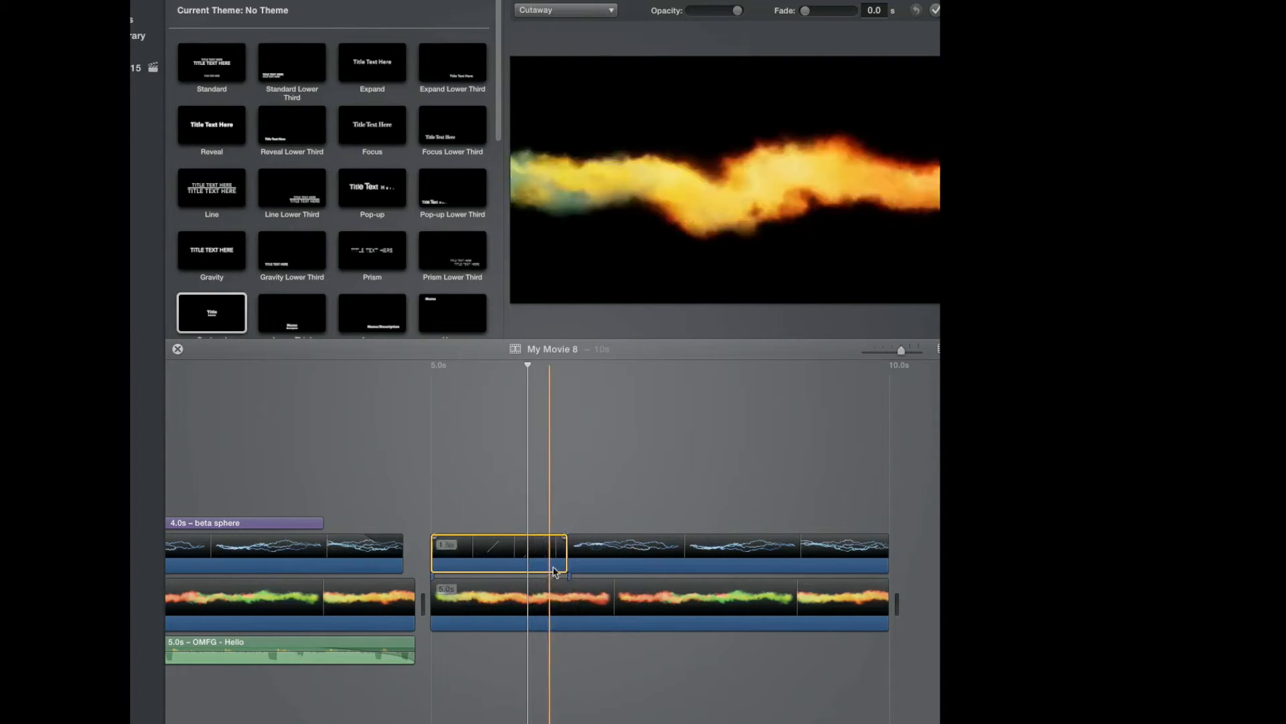
{"action": "left_click", "coordinate": [589, 552]}
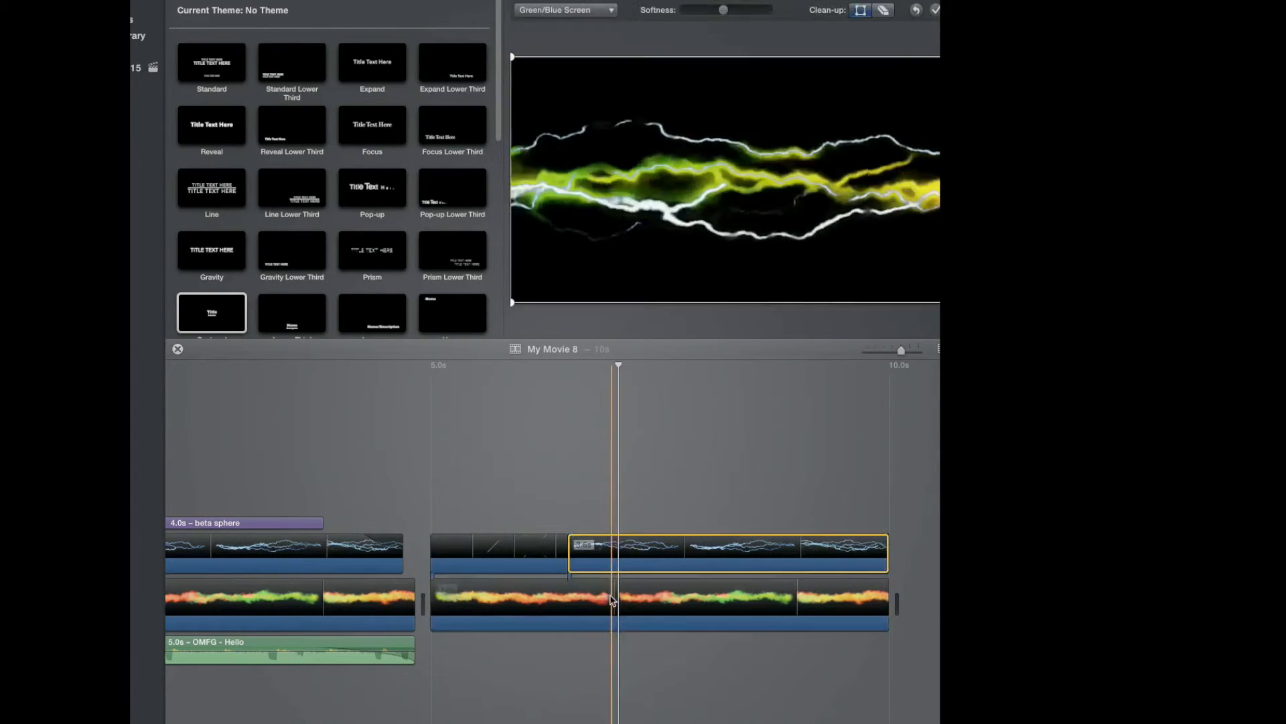
{"action": "left_click", "coordinate": [507, 551]}
{"action": "left_click", "coordinate": [523, 599]}
{"action": "left_click", "coordinate": [614, 552]}
{"action": "left_click", "coordinate": [514, 553]}
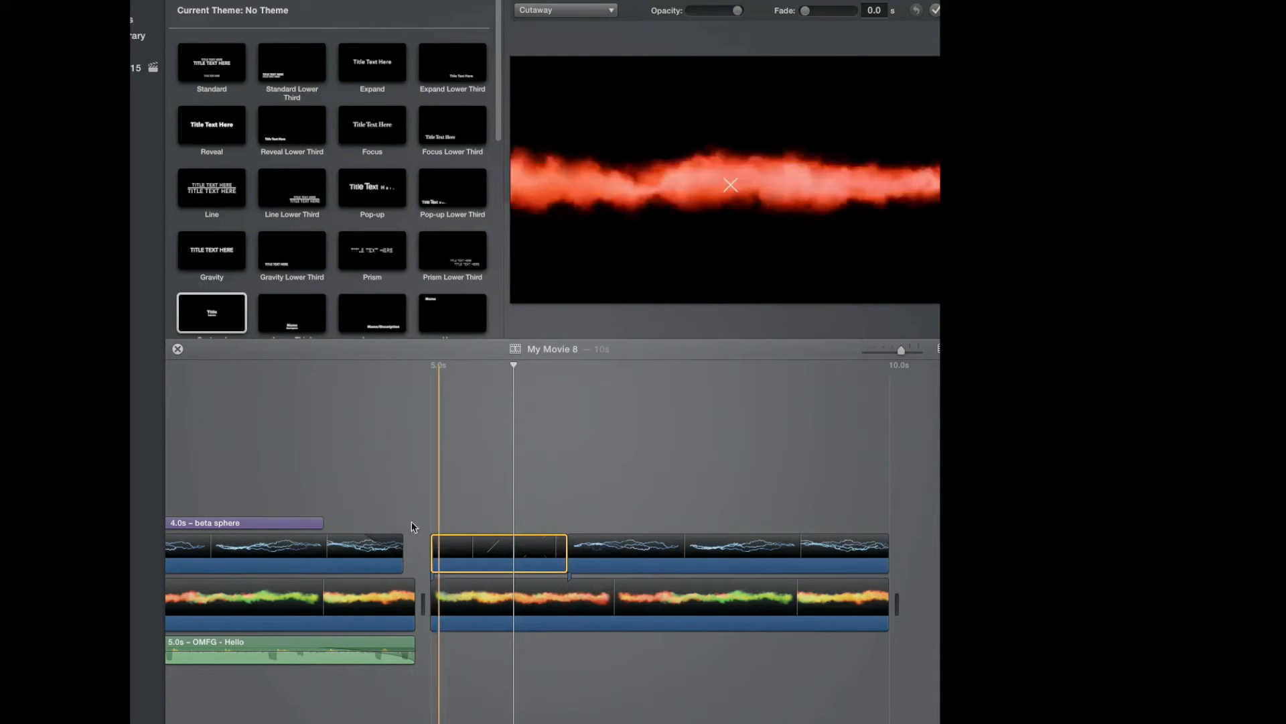
Add a title over the second section, starting just after its beginning, with the text beta stuff.
{"action": "left_click_drag", "start_coordinate": [205, 315], "coordinate": [489, 521]}
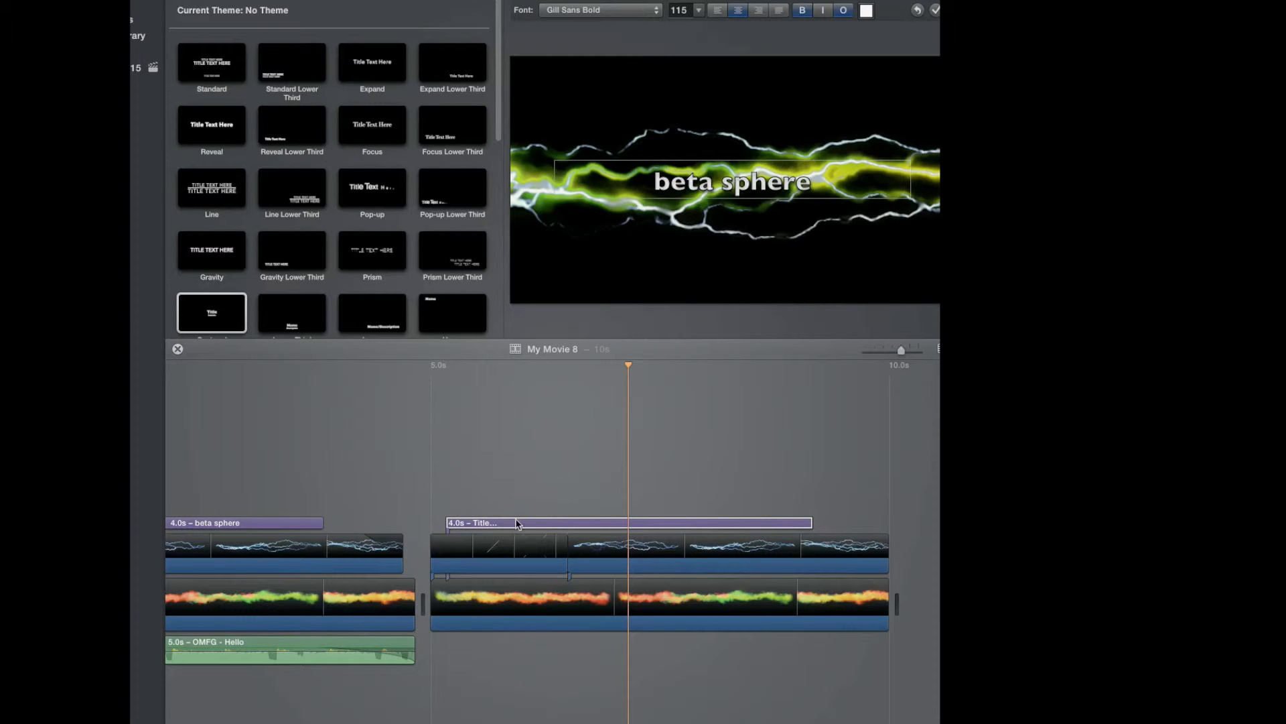
{"action": "mouse_move", "coordinate": [522, 527]}
{"action": "left_mouse_down"}
{"action": "mouse_move", "coordinate": [470, 525]}
{"action": "mouse_move", "coordinate": [548, 522]}
{"action": "left_mouse_up"}
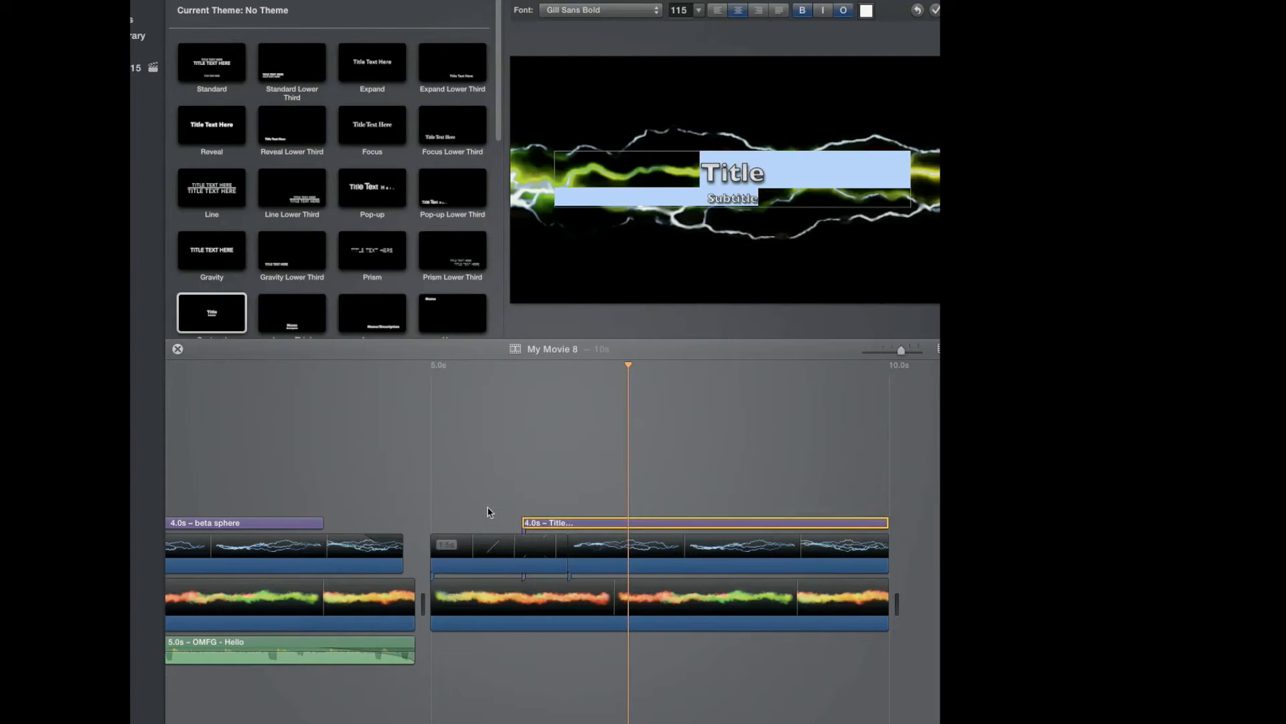
{"action": "left_click", "coordinate": [494, 517]}
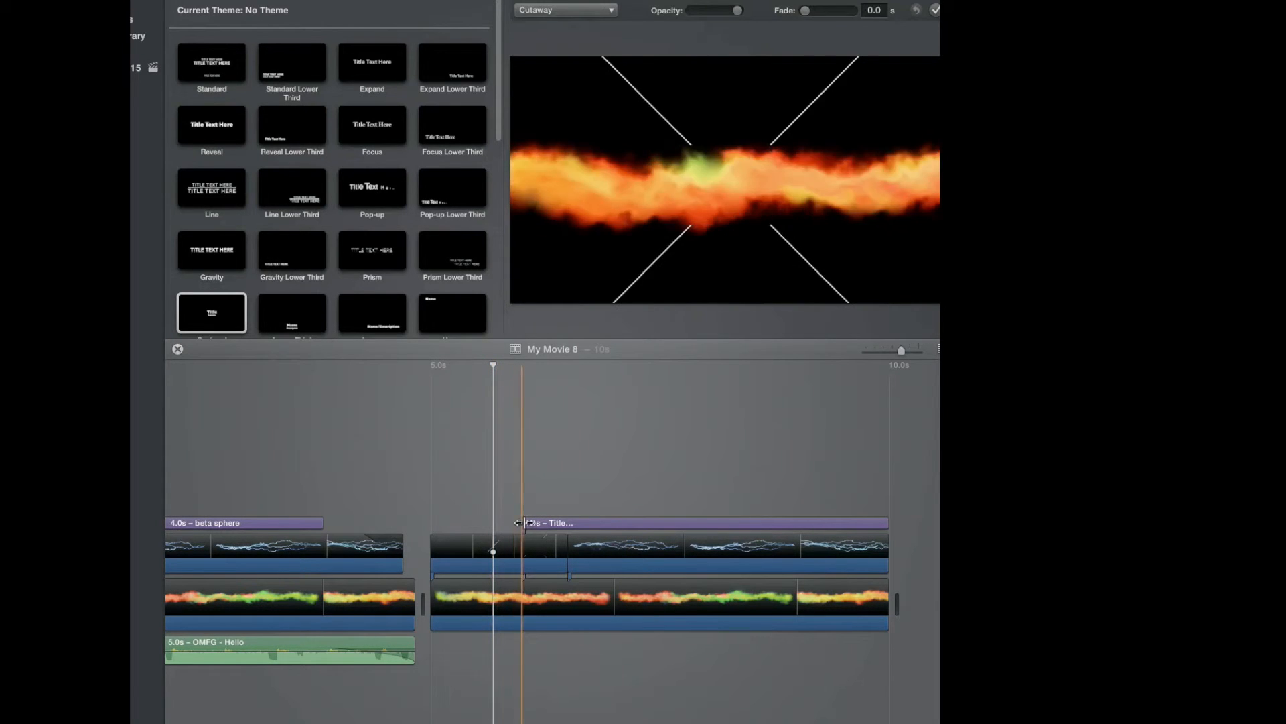
{"action": "left_click", "coordinate": [568, 523]}
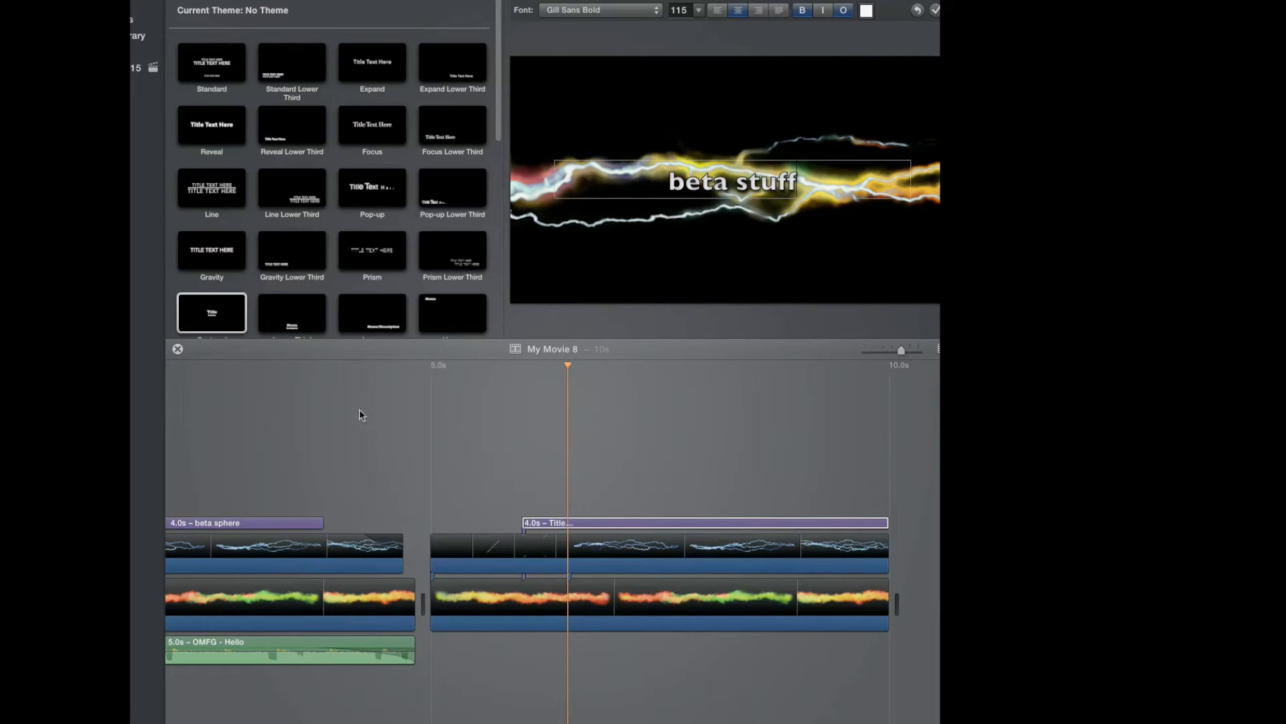
Play back the second section to preview the new title over the effects.
{"action": "left_click", "coordinate": [433, 500]}
{"action": "key", "text": "space"}
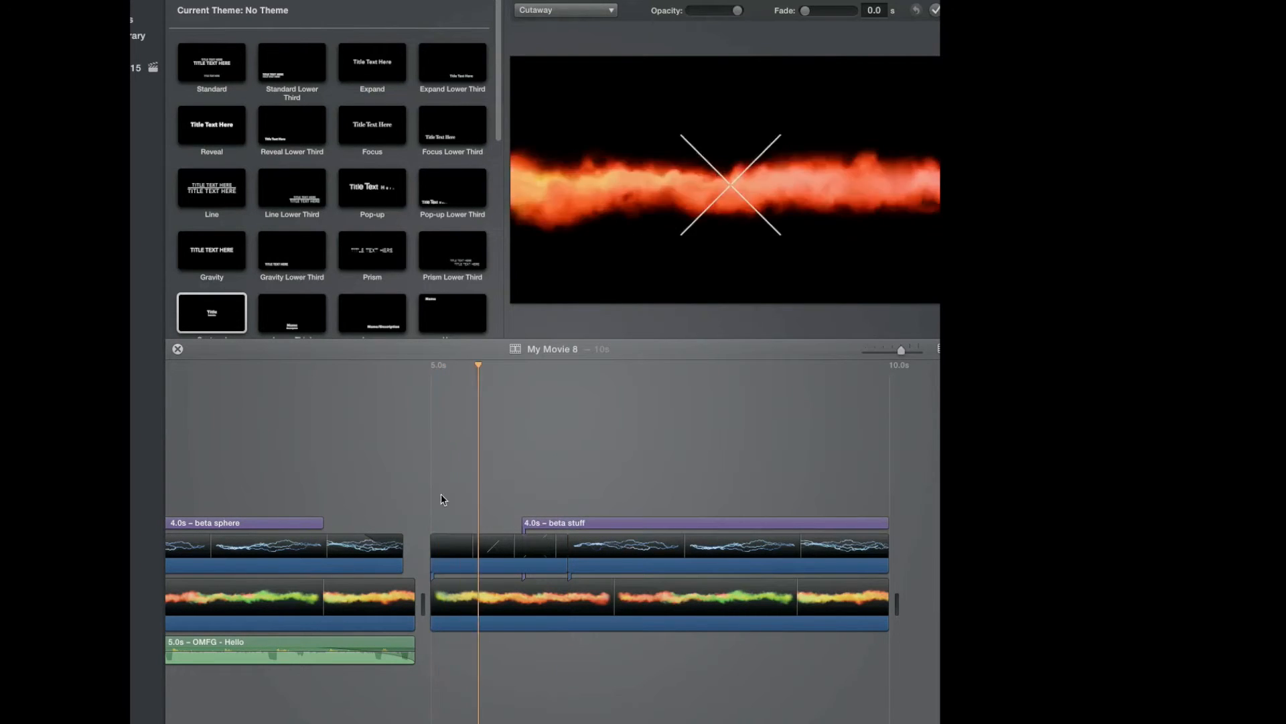
{"action": "key", "text": "space"}
{"action": "left_click", "coordinate": [481, 511]}
{"action": "key", "text": "space"}
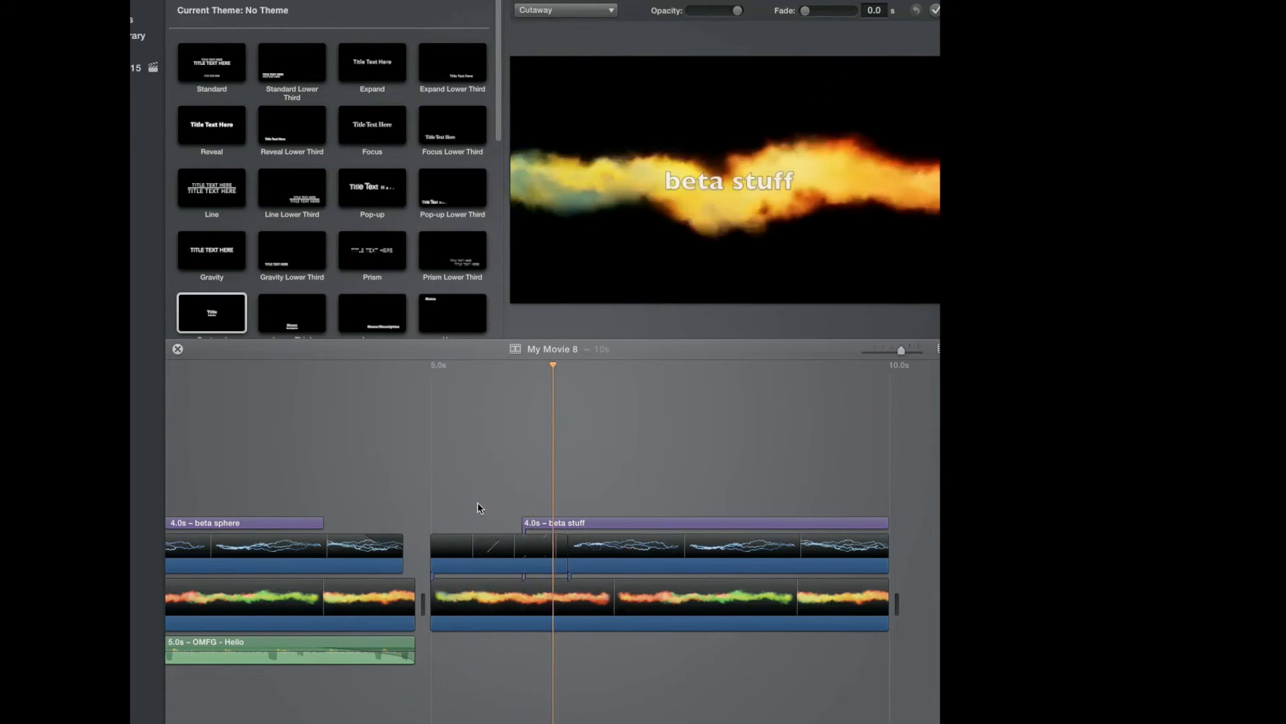
{"action": "key", "text": "space"}
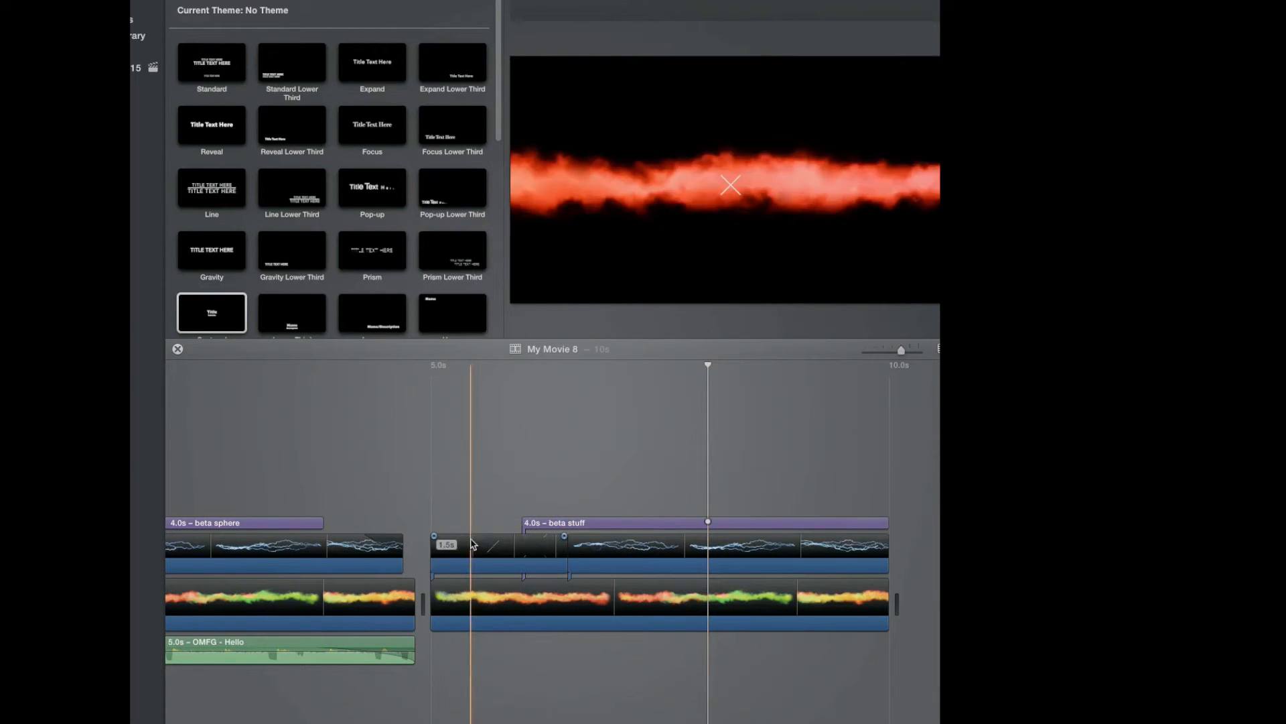
{"action": "key", "text": "space"}
{"action": "key", "text": "space"}
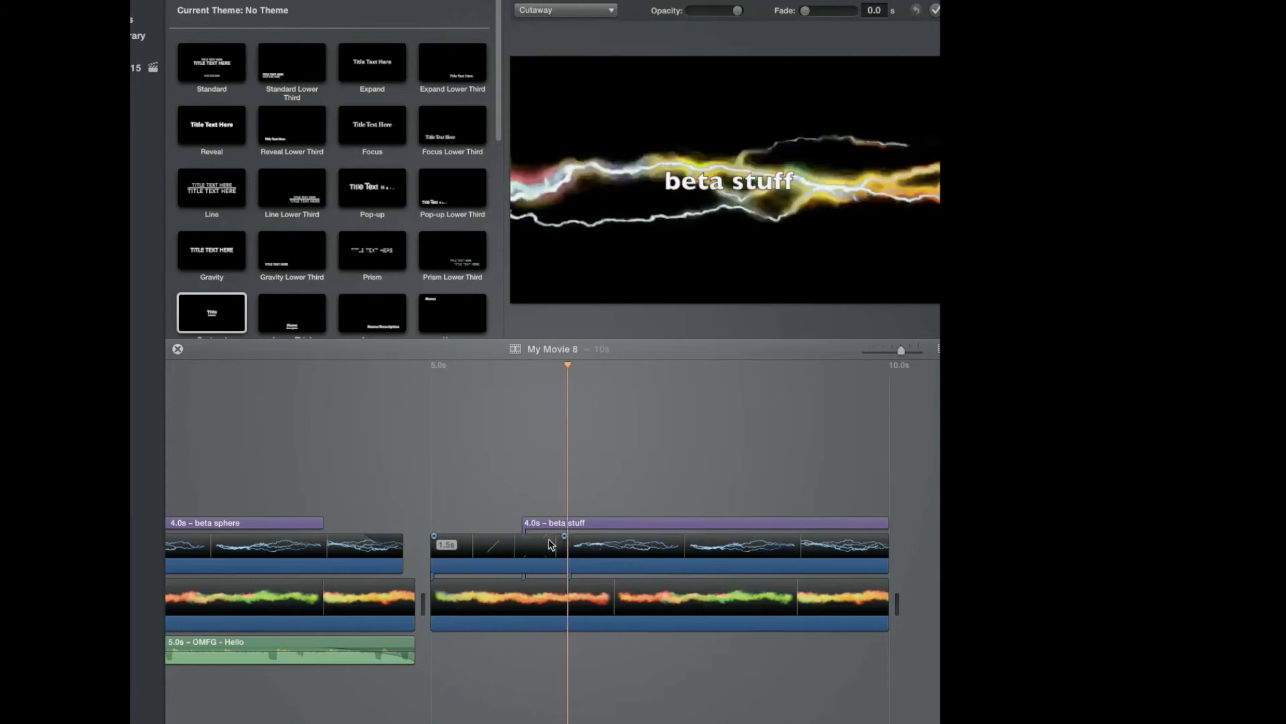
{"action": "key", "text": "space"}
Try to delete the fire clip from the second section.
{"action": "left_click_drag", "start_coordinate": [435, 621], "coordinate": [381, 598]}
{"action": "right_click", "coordinate": [579, 609]}
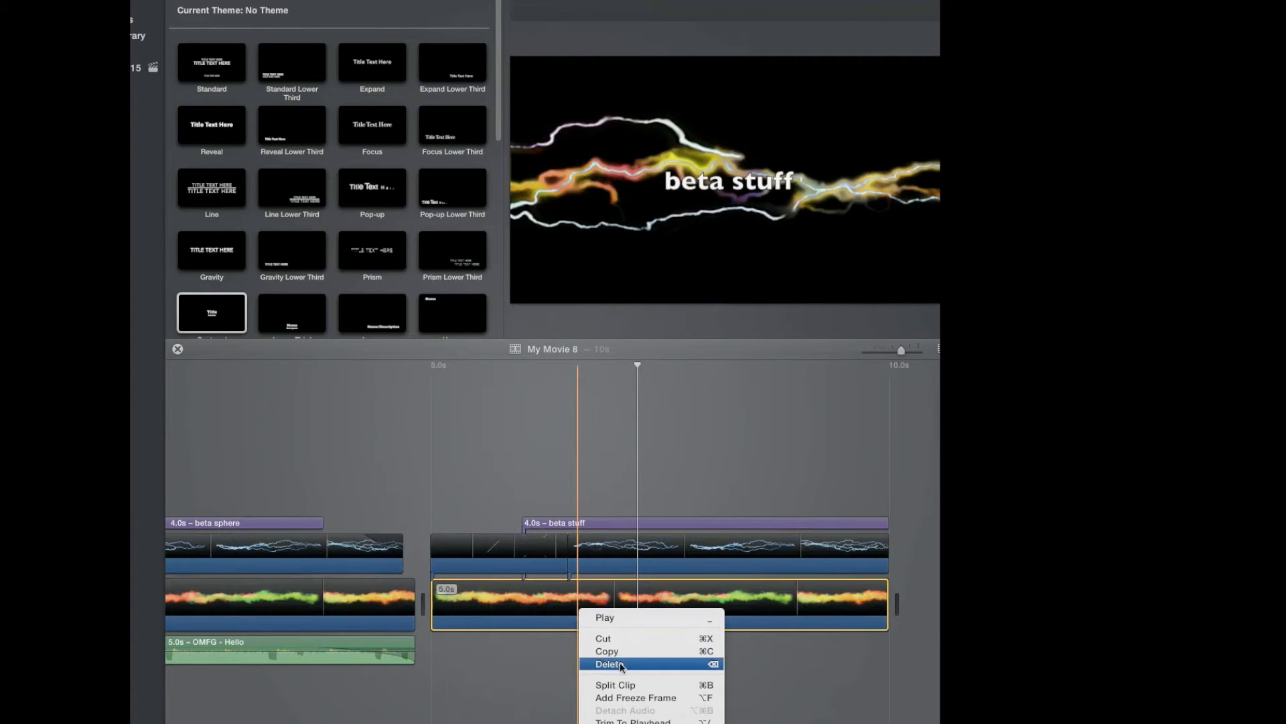
{"action": "left_click", "coordinate": [468, 718]}
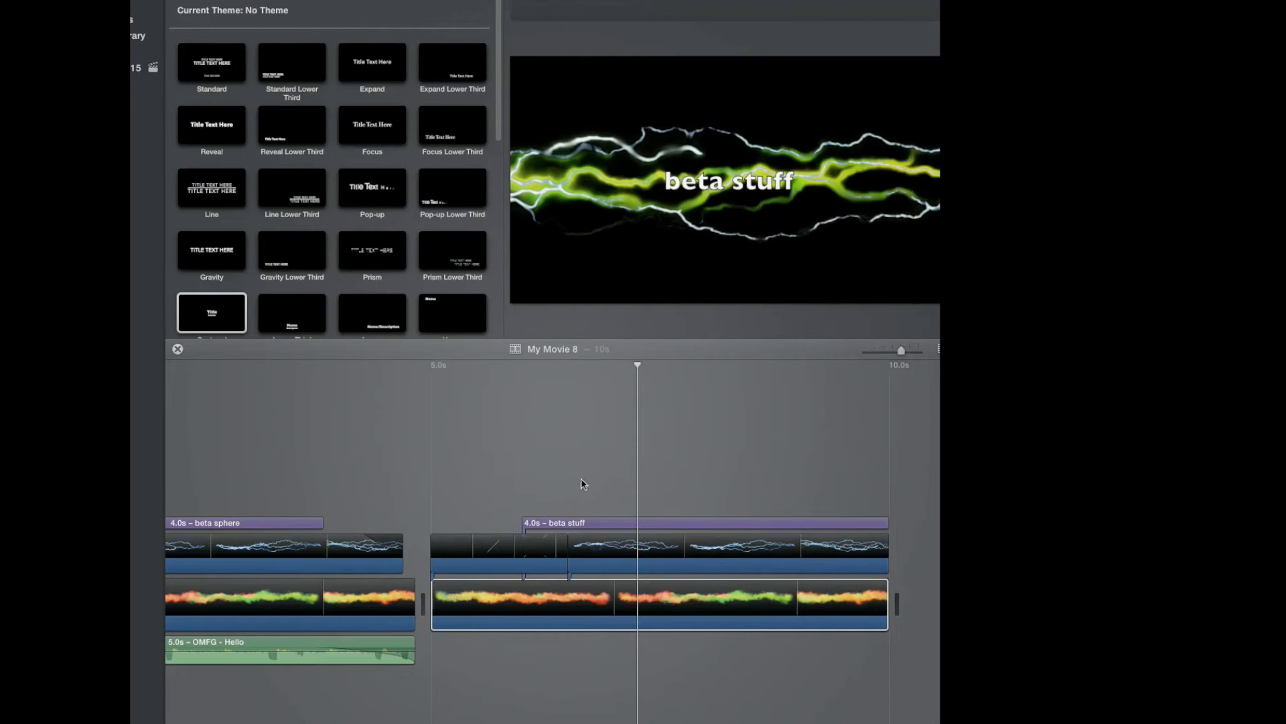
Add the John Williams Star Wars Main Theme track as music under the second section and play it.
{"action": "left_click_drag", "start_coordinate": [938, 27], "coordinate": [918, 77]}
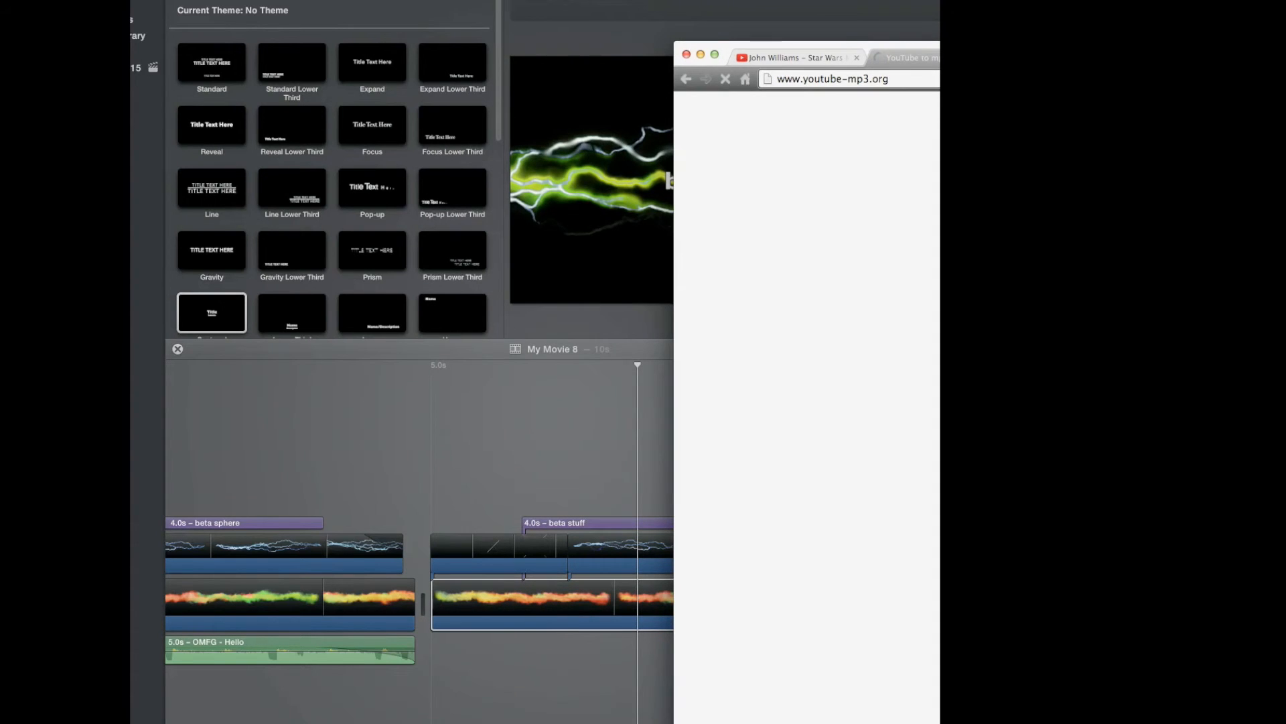
{"action": "left_click", "coordinate": [686, 54]}
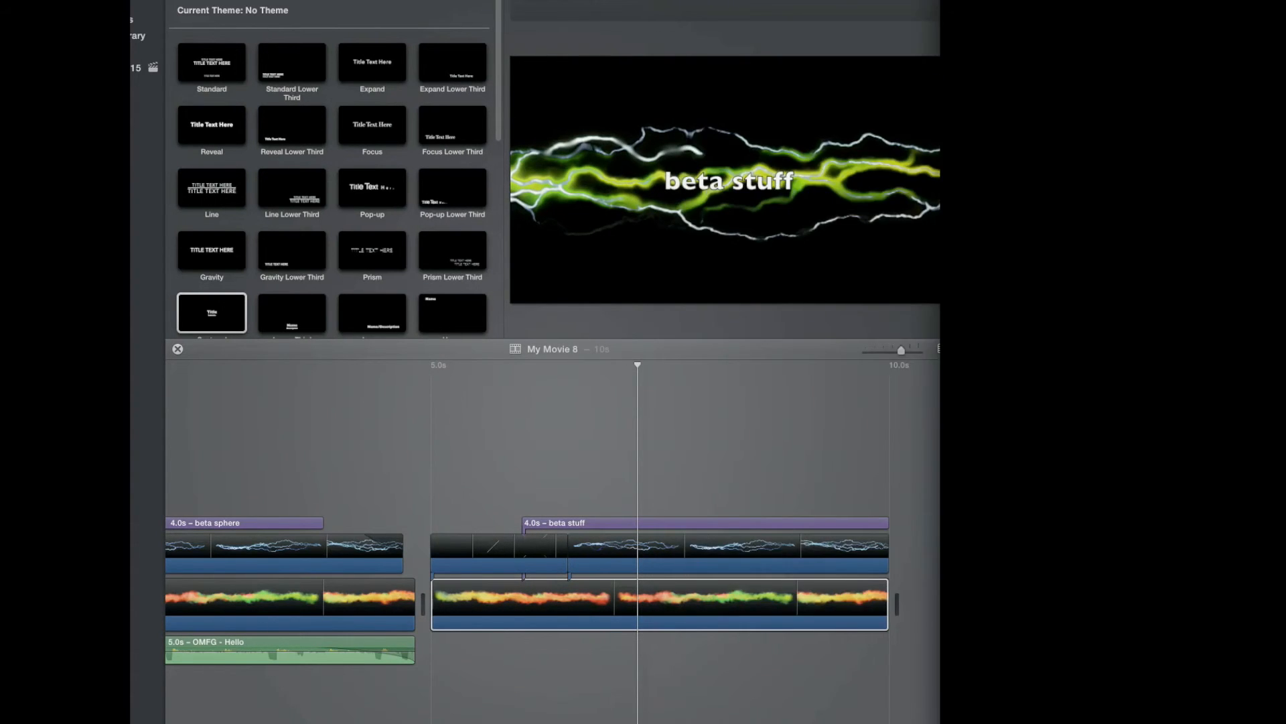
{"action": "left_click_drag", "start_coordinate": [925, 707], "coordinate": [440, 653]}
{"action": "left_click", "coordinate": [422, 520]}
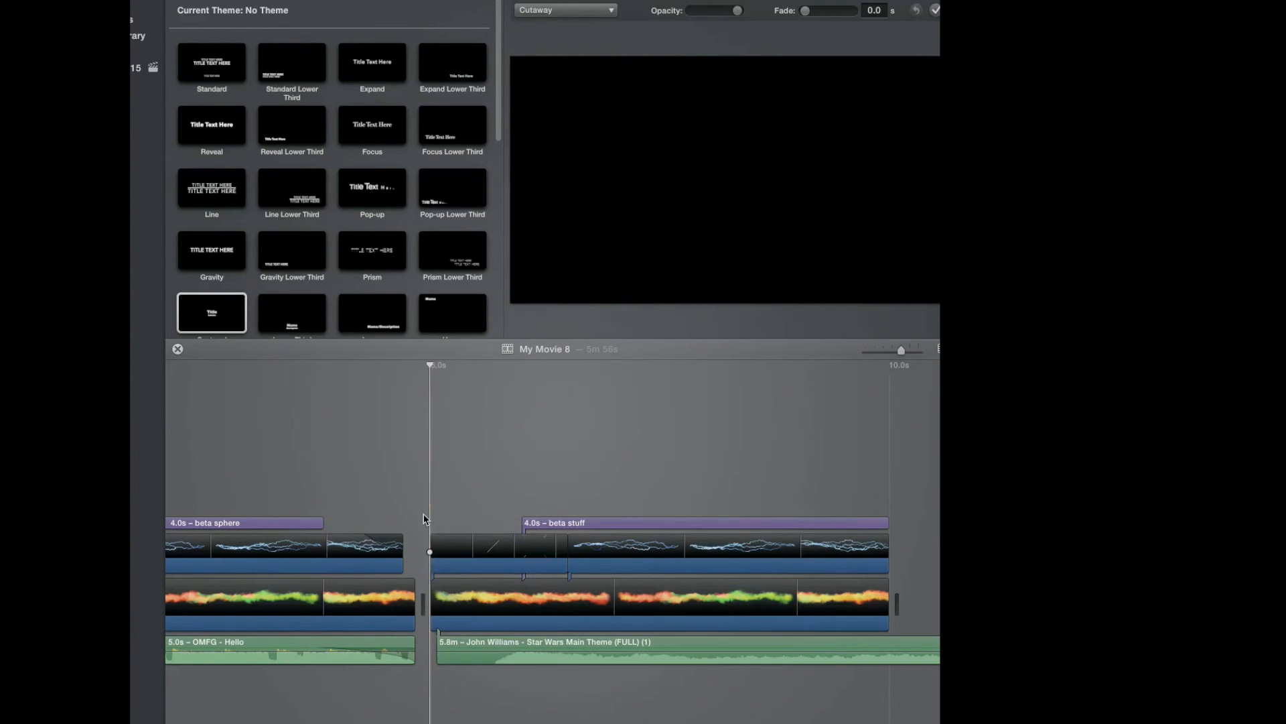
{"action": "key", "text": "space"}
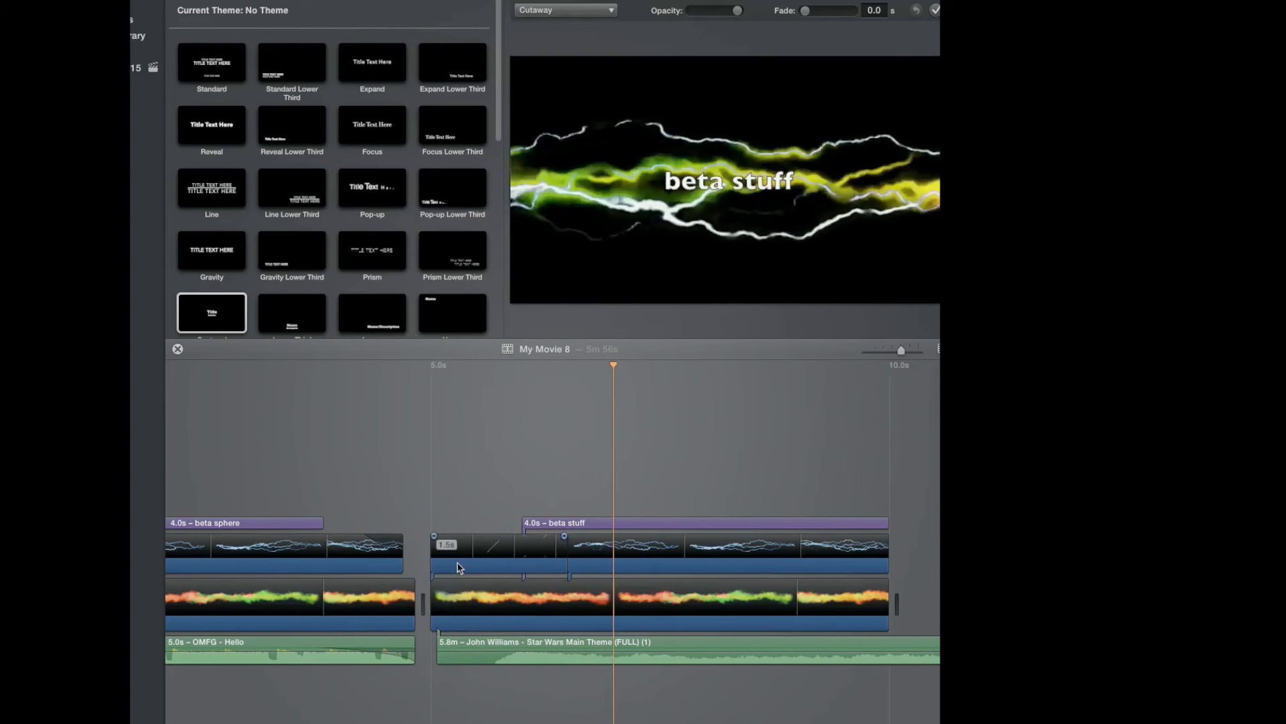
Play back the start of the second section to preview the title over the lightning and fire effects.
{"action": "key", "text": "space"}
{"action": "left_click", "coordinate": [432, 536]}
{"action": "key", "text": "space"}
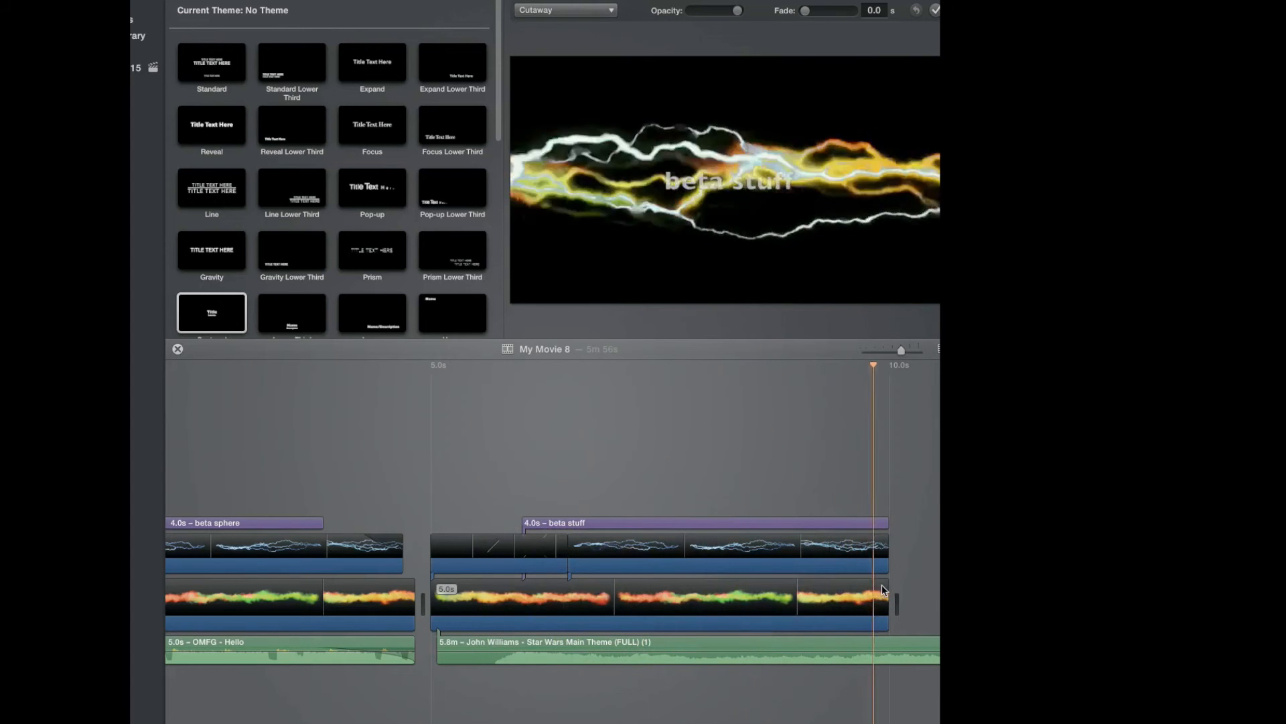
{"action": "key", "text": "space"}
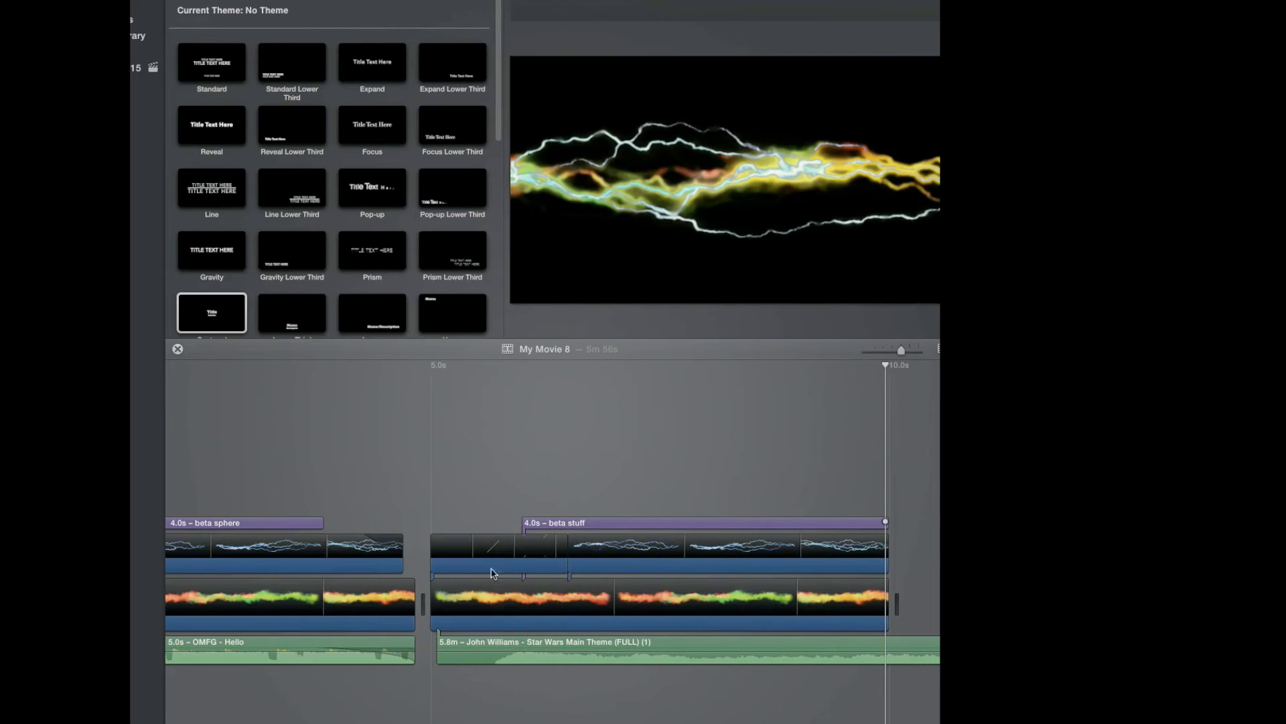
Select the short clip at the start of the second section's lightning overlay and adjust the overlay's timing handles.
{"action": "left_click", "coordinate": [449, 542]}
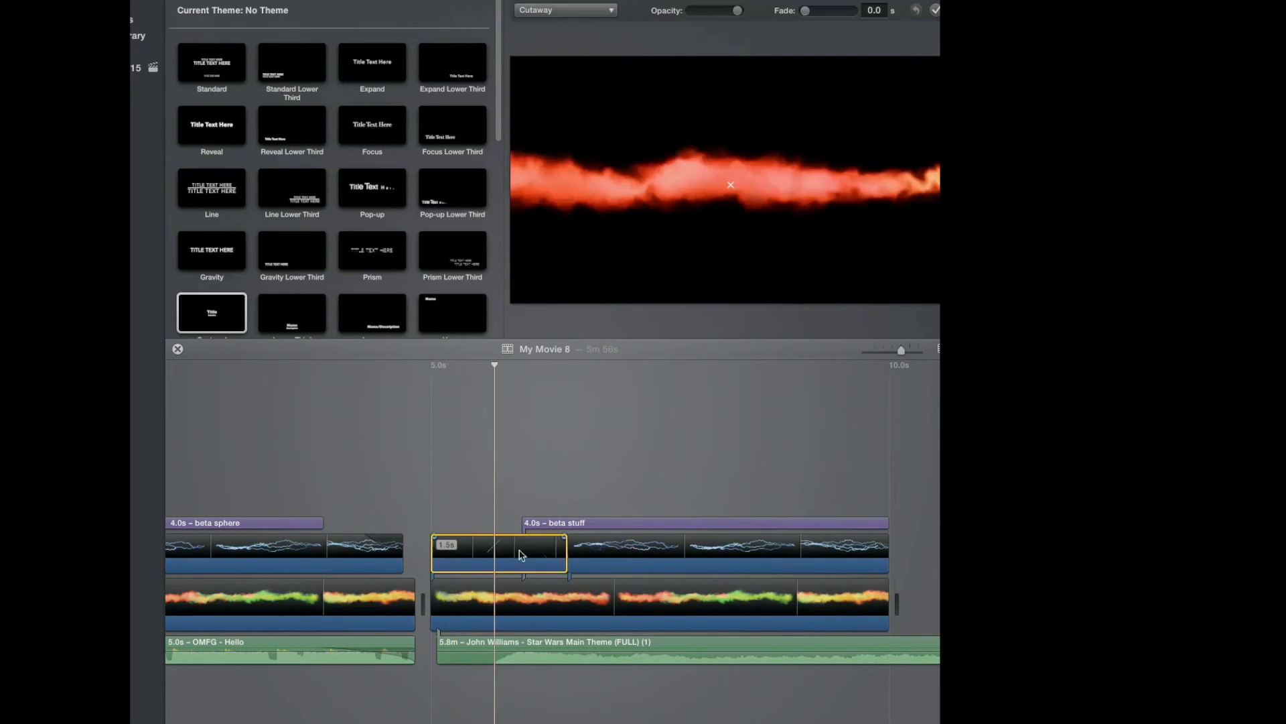
{"action": "left_click", "coordinate": [446, 598]}
{"action": "left_click_drag", "start_coordinate": [434, 585], "coordinate": [449, 583]}
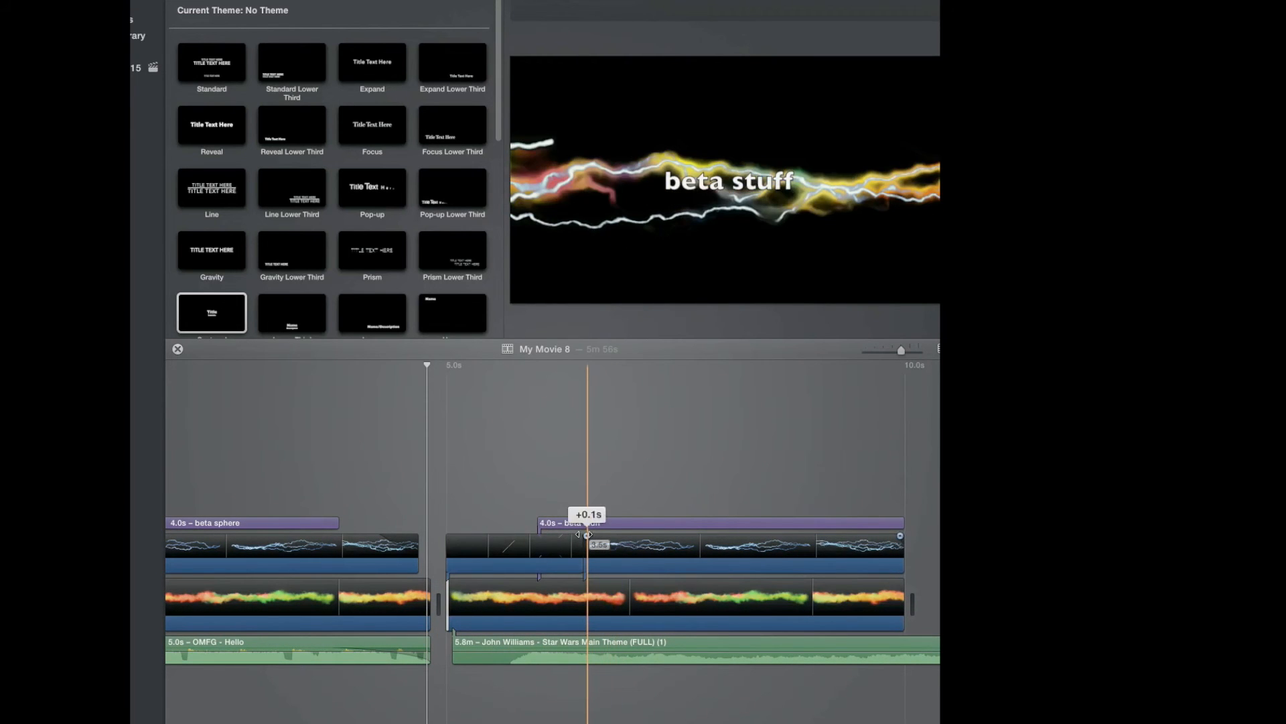
{"action": "left_click_drag", "start_coordinate": [559, 537], "coordinate": [670, 537]}
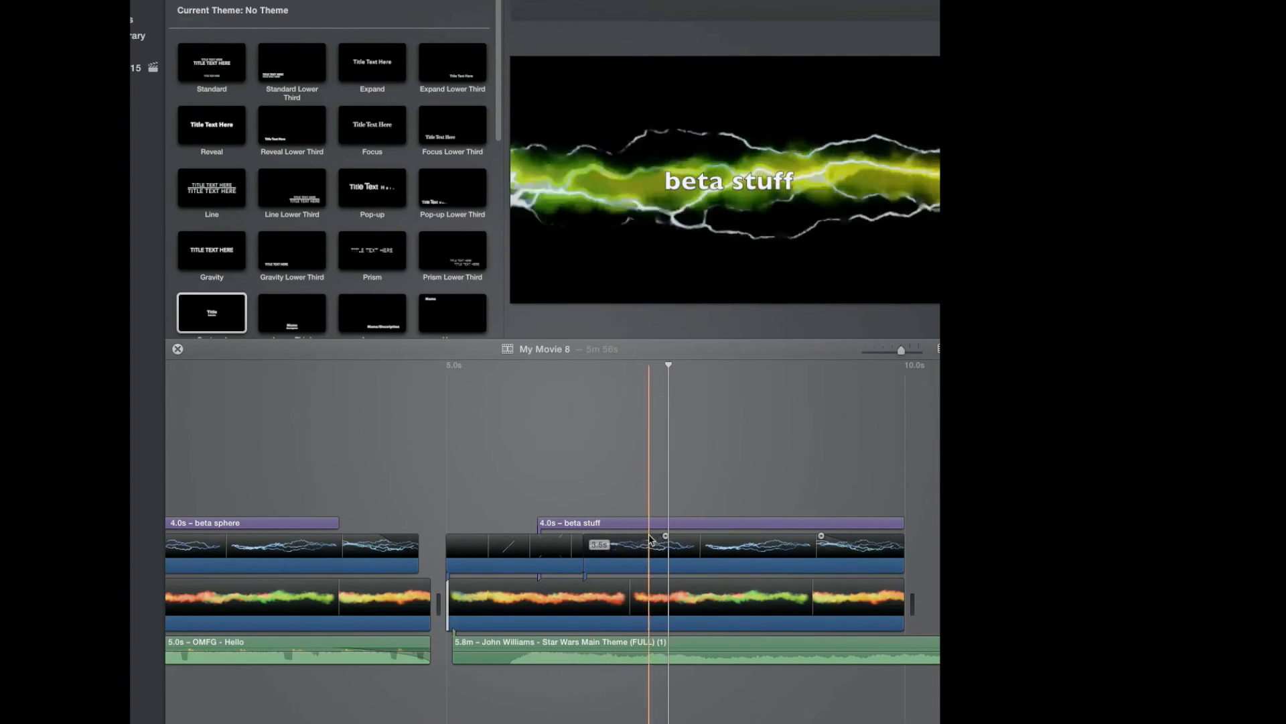
{"action": "left_click_drag", "start_coordinate": [667, 536], "coordinate": [752, 536]}
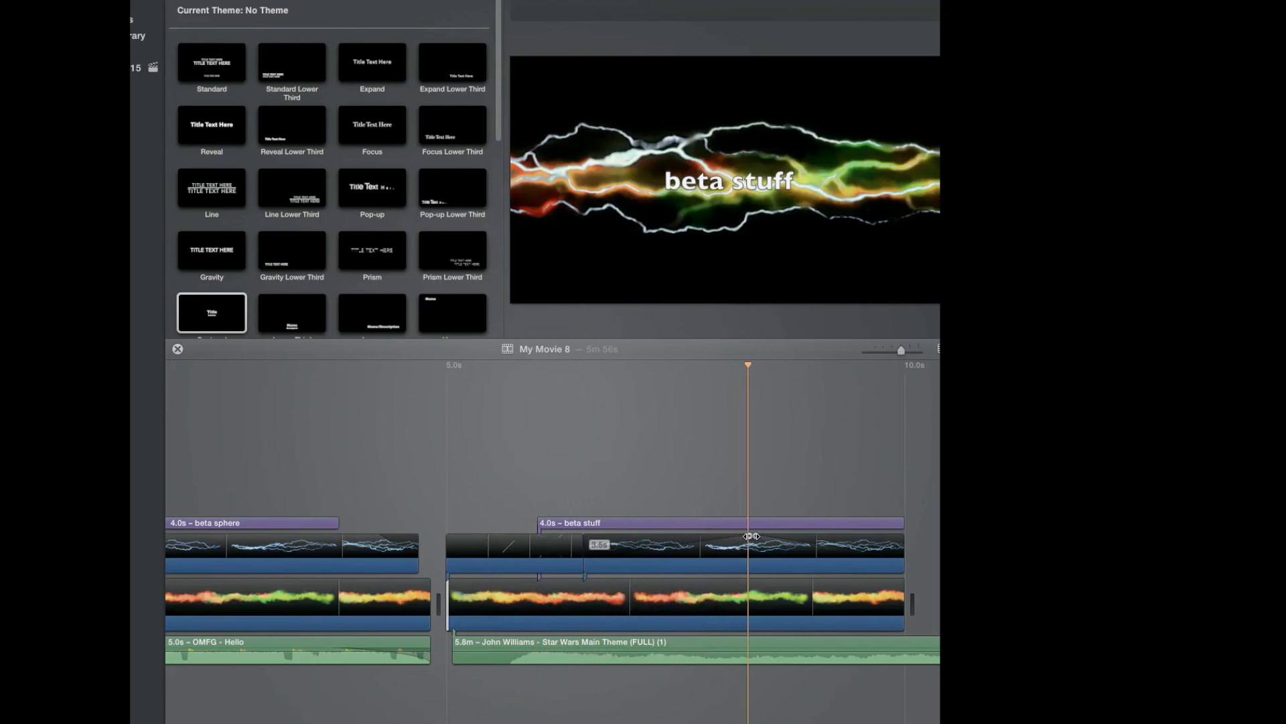
{"action": "left_click_drag", "start_coordinate": [724, 534], "coordinate": [603, 541]}
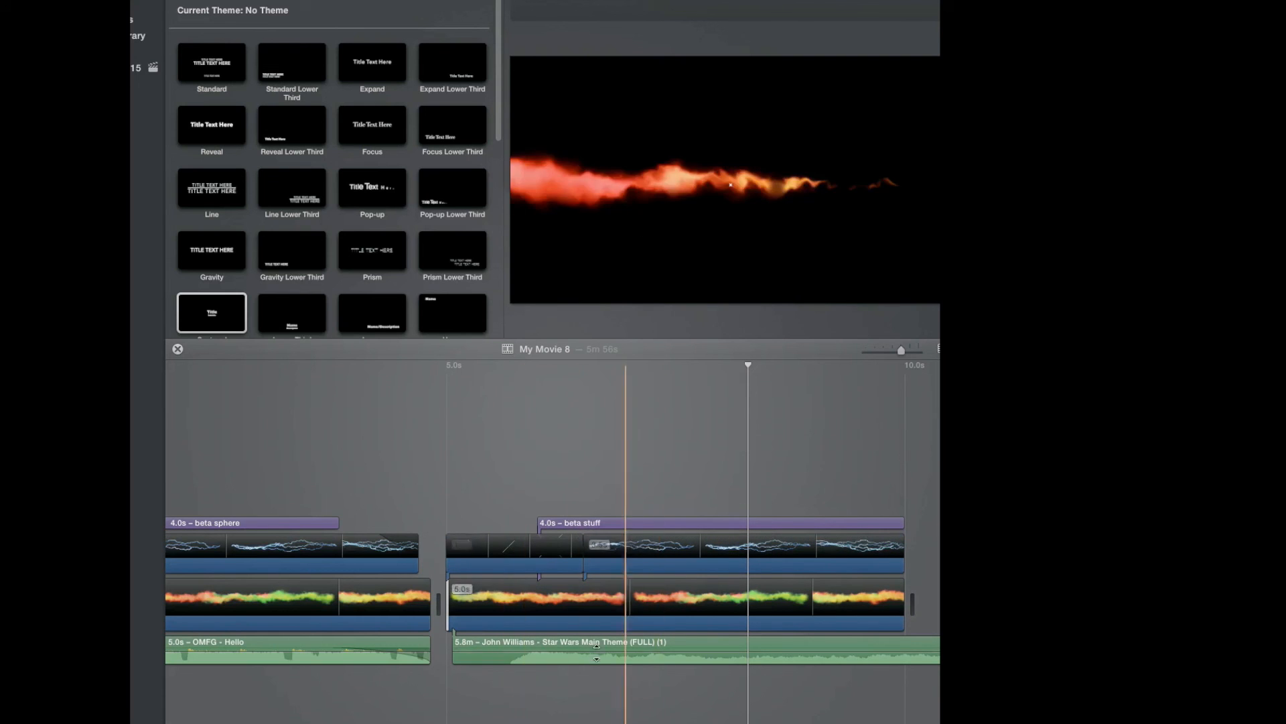